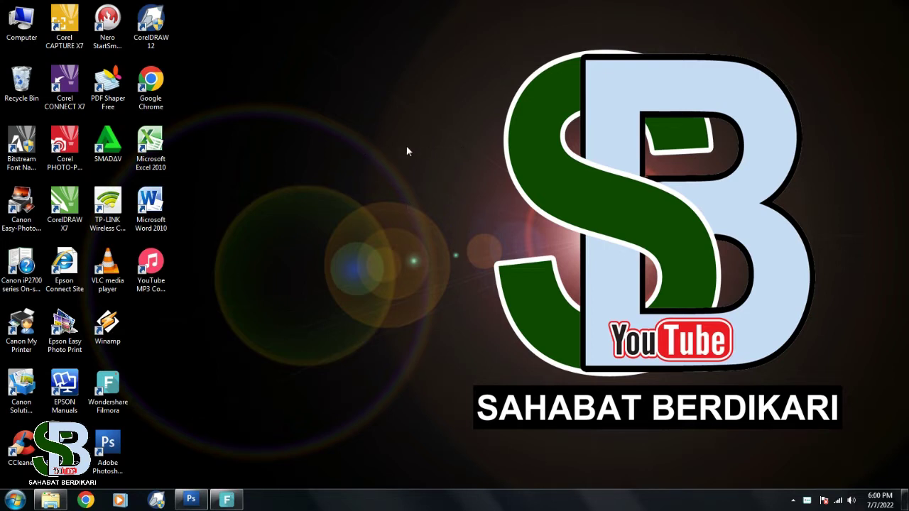
Launch Adobe Photoshop CS3 from its desktop shortcut
click(190, 499)
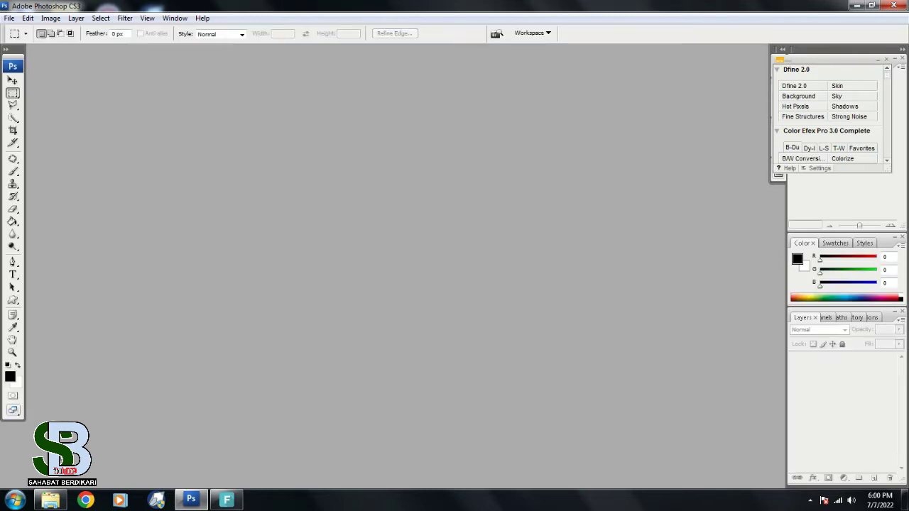
Open 1.jpg, 2.jpg, 4.jpg and model.jpg from the graduation photo folder in Photoshop
click(49, 500)
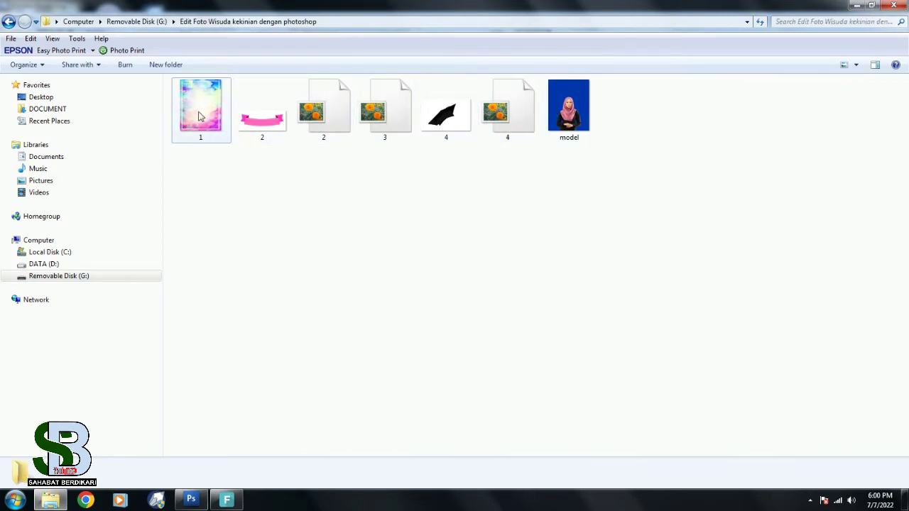
click(200, 116)
ctrl+click(267, 121)
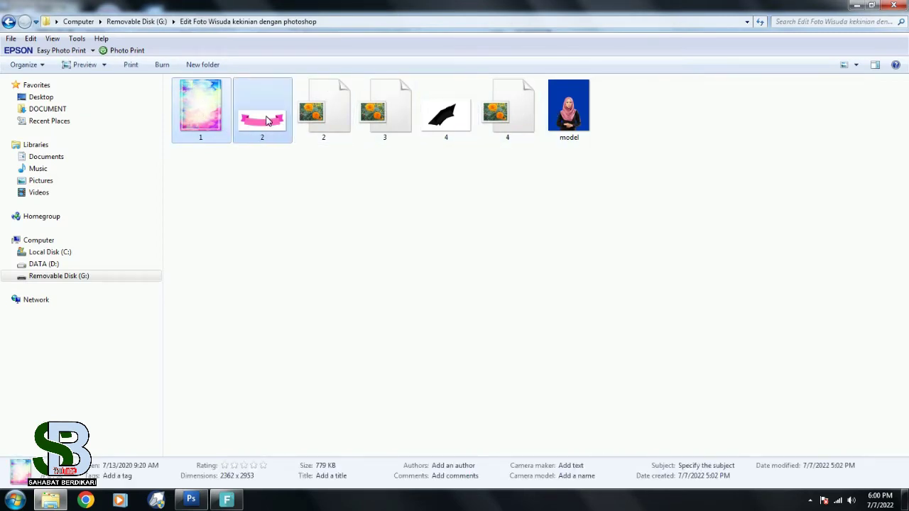
ctrl+click(445, 131)
ctrl+click(553, 130)
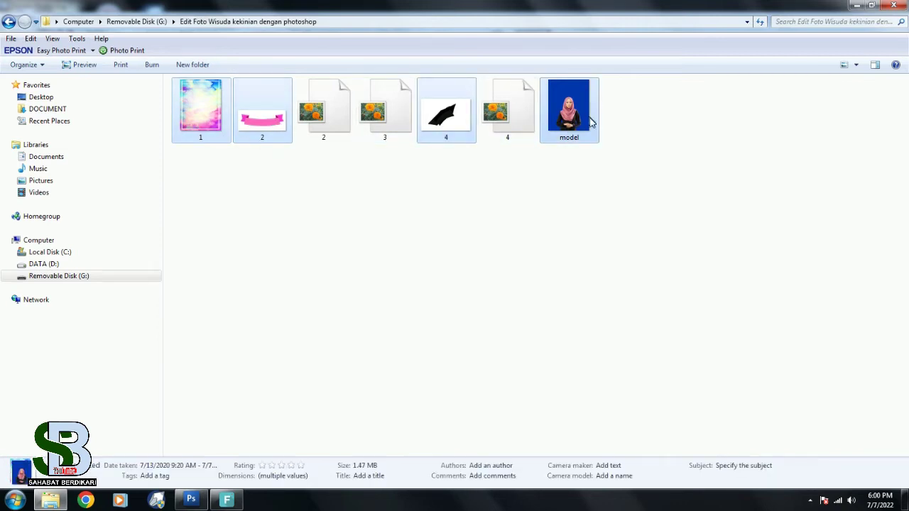
mouse_move(191, 107)
mouse_down()
mouse_move(194, 506)
mouse_move(256, 304)
mouse_up()
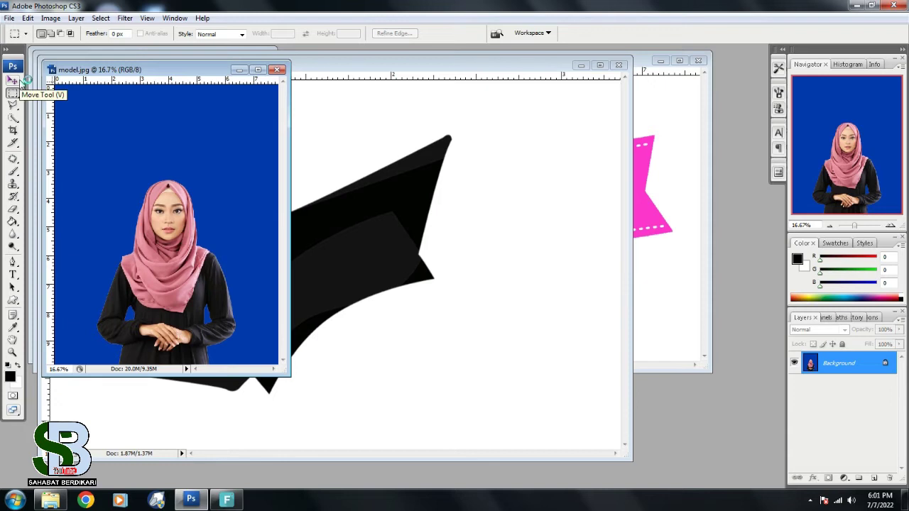
Spread the cap, ribbon, frame and model windows so model.jpg and 1.jpg sit side by side
click(12, 80)
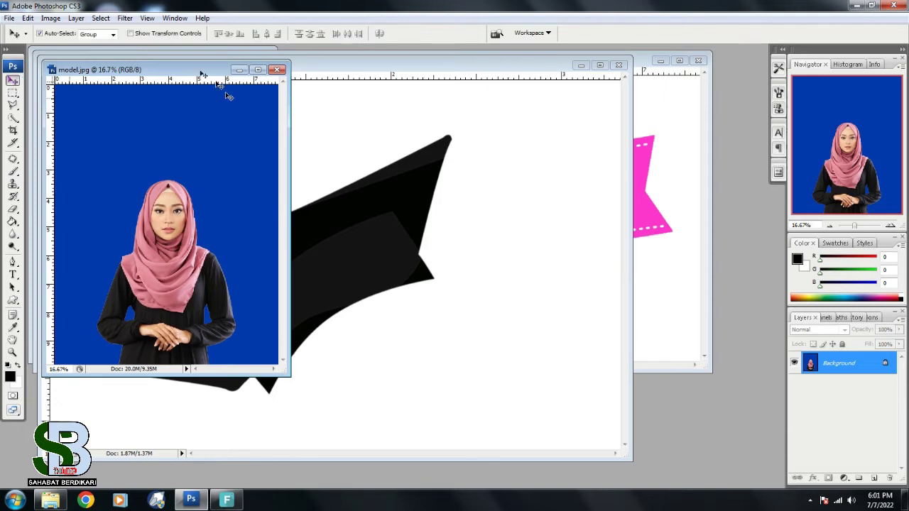
drag(197, 118, 434, 115)
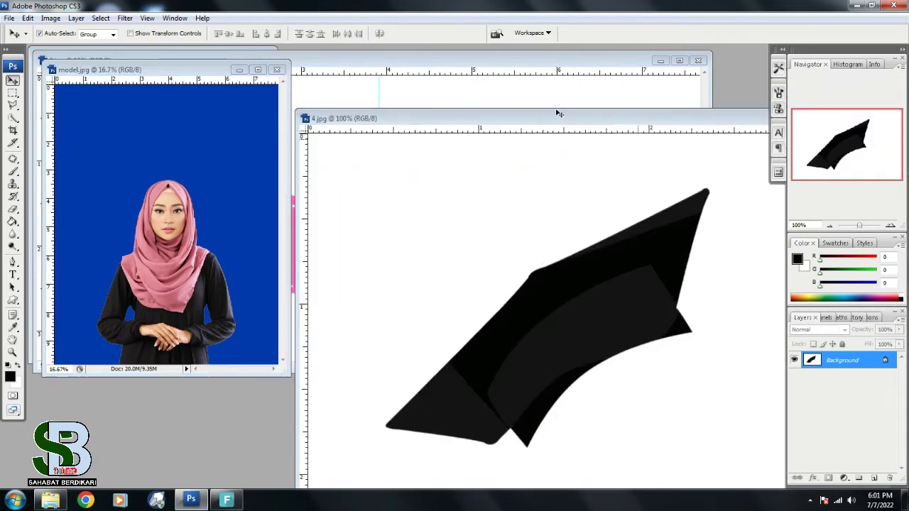
mouse_move(50, 60)
mouse_down()
mouse_move(135, 93)
mouse_move(574, 207)
mouse_move(570, 187)
mouse_up()
drag(134, 57, 615, 141)
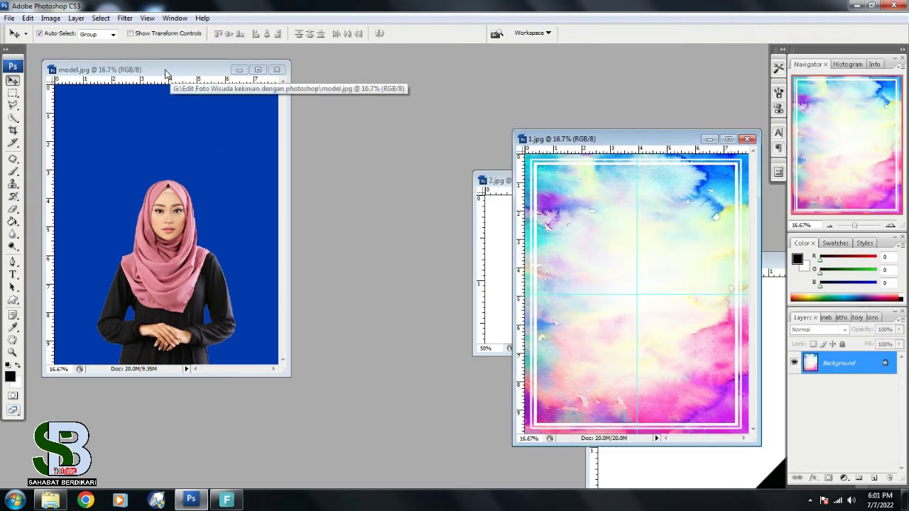
drag(156, 73, 172, 72)
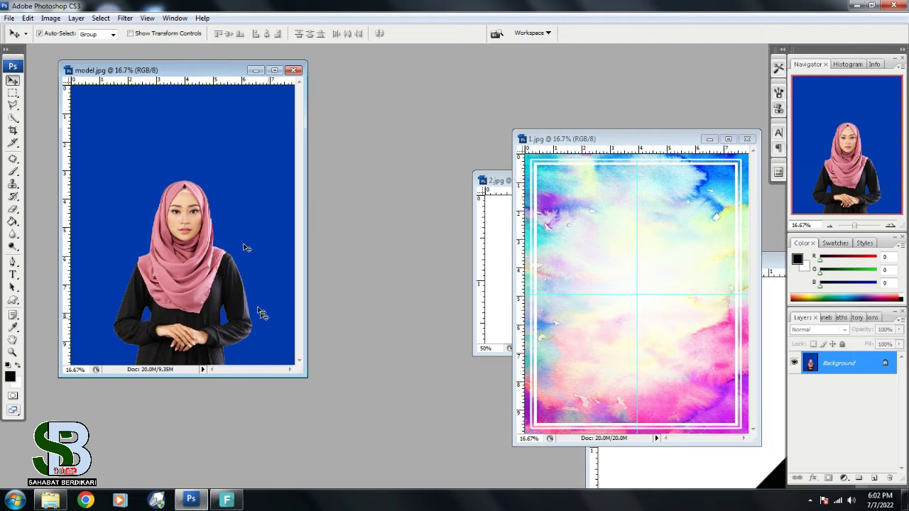
drag(179, 70, 163, 65)
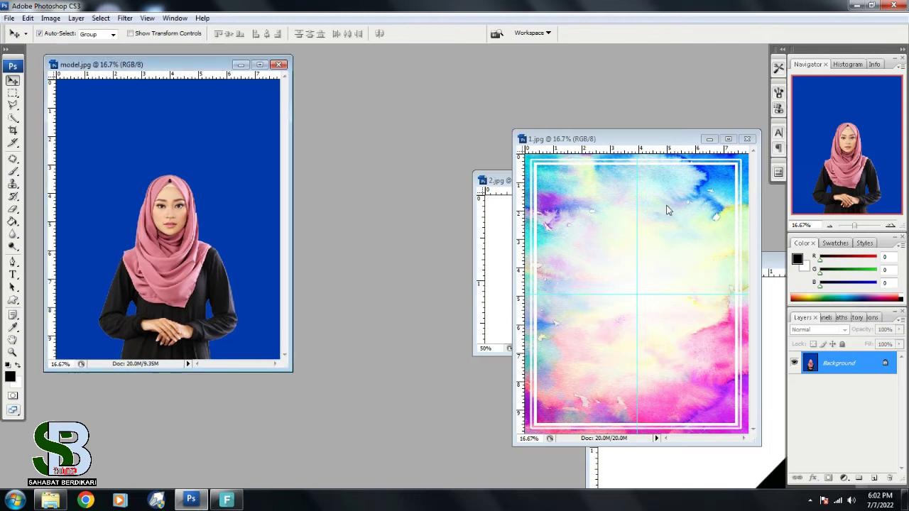
drag(682, 139, 541, 102)
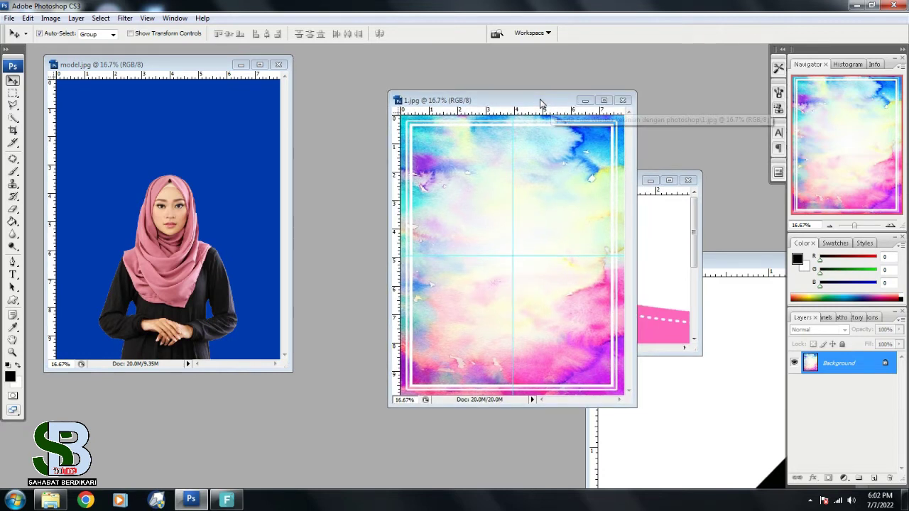
Zoom the frame and ribbon images out to show them whole, moving the ribbon window up
alt+click(540, 215)
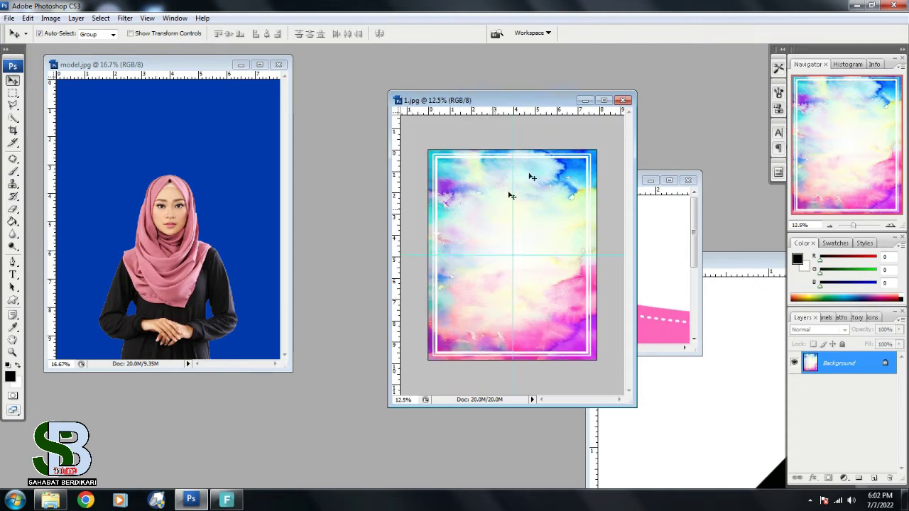
click(656, 219)
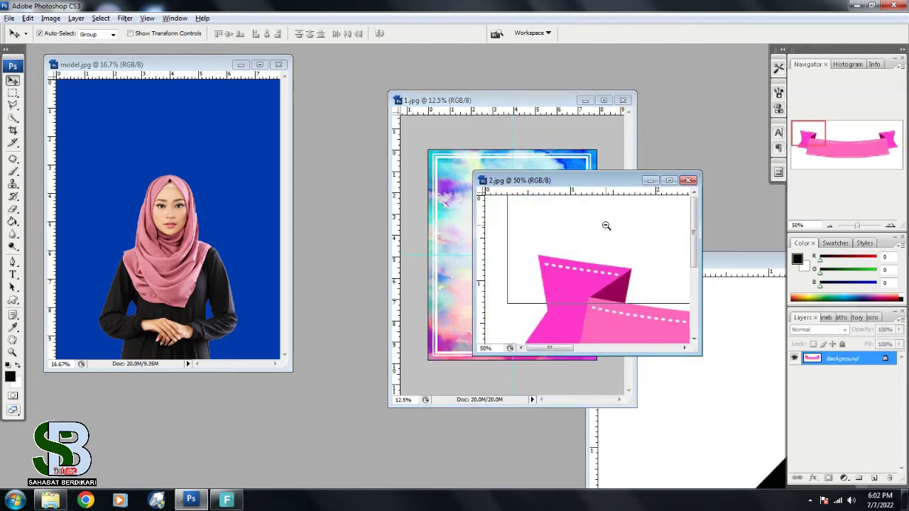
alt+click(608, 226)
alt+click(605, 225)
alt+click(622, 247)
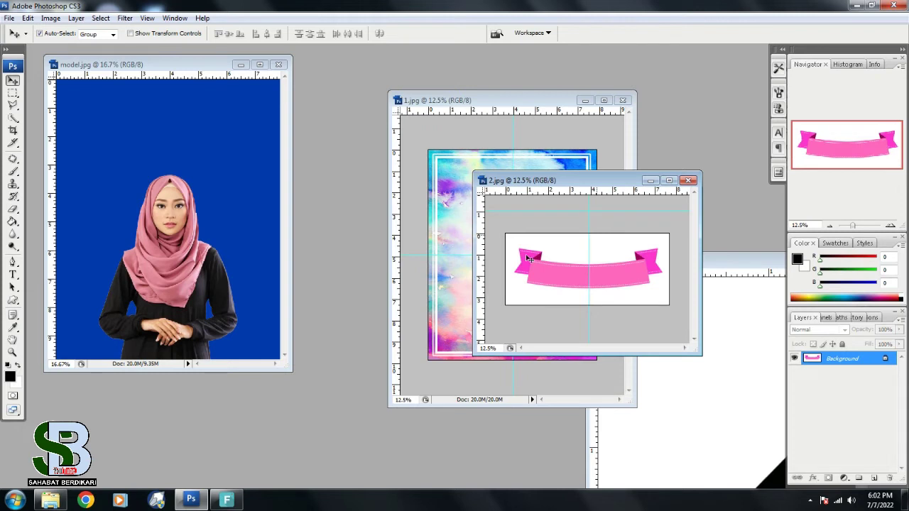
mouse_move(595, 182)
mouse_down()
mouse_move(620, 151)
mouse_move(622, 123)
mouse_move(576, 109)
mouse_up()
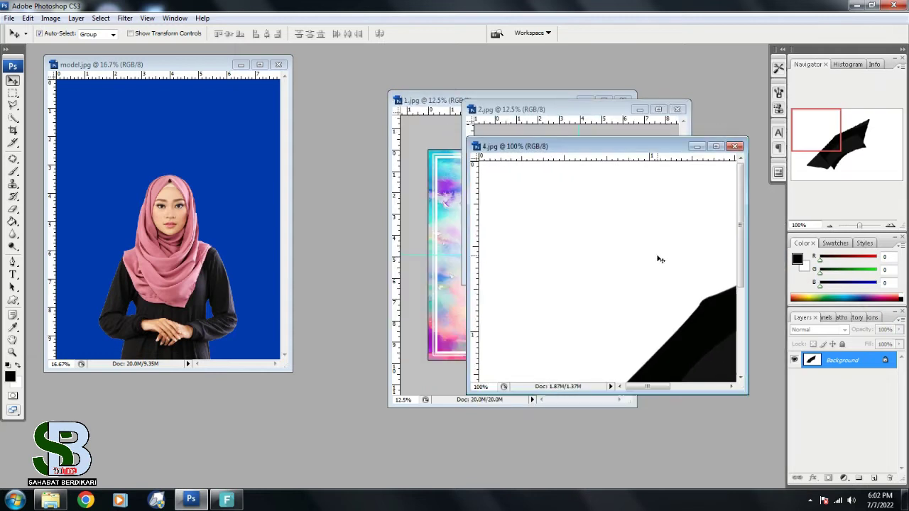
Zoom the cap image to 50% and nudge the cap and model windows into place
key(ctrl+minus)
key(ctrl+minus)
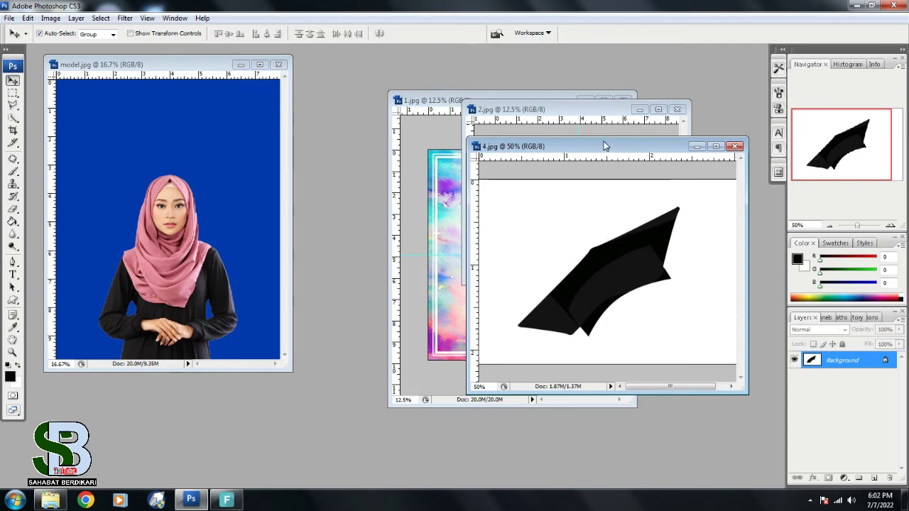
drag(577, 147, 593, 144)
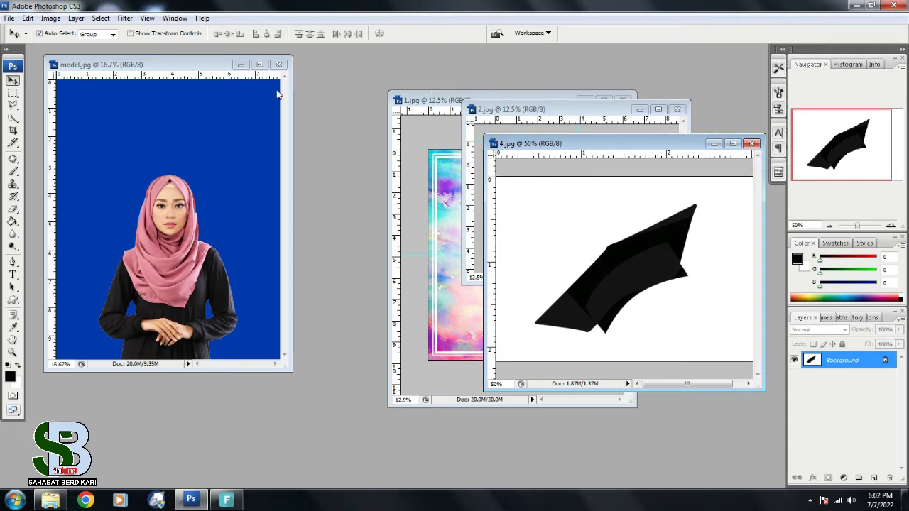
drag(147, 65, 157, 64)
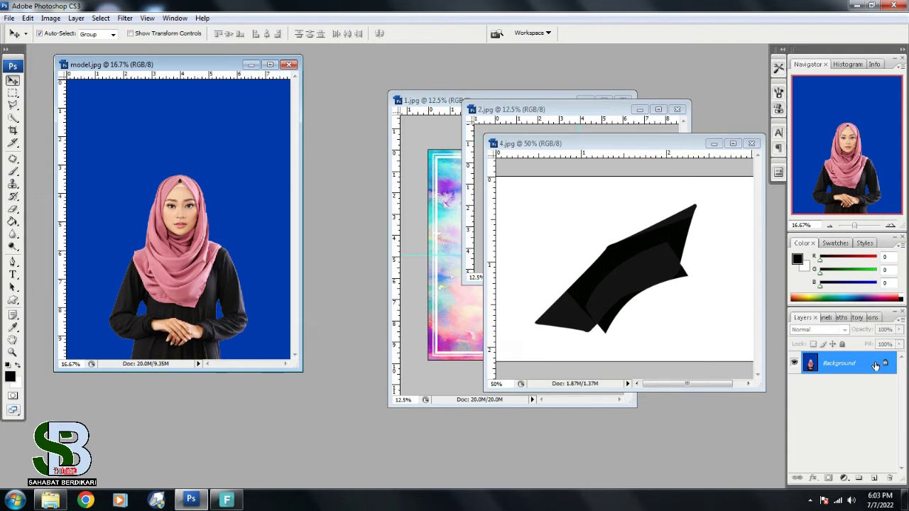
Unlock the model photo's background as Layer 0 and set the Magic Wand tolerance to 30
double_click(875, 365)
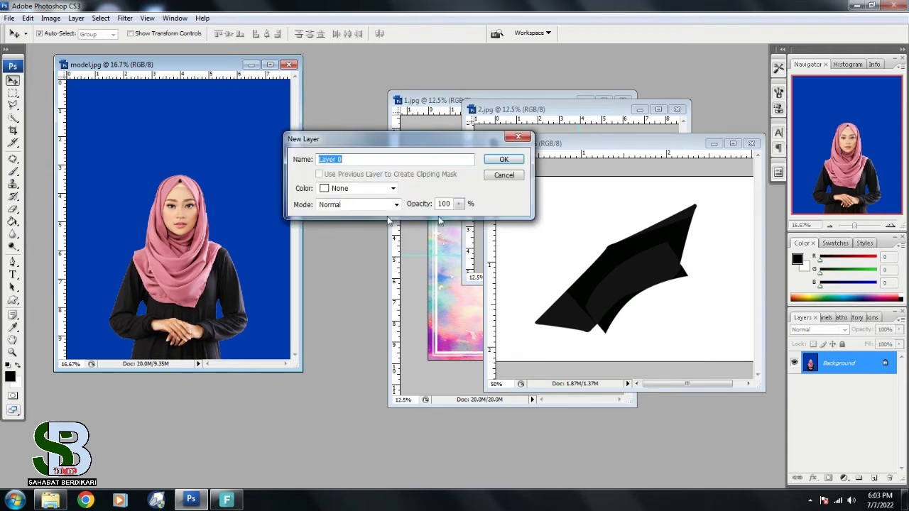
click(503, 161)
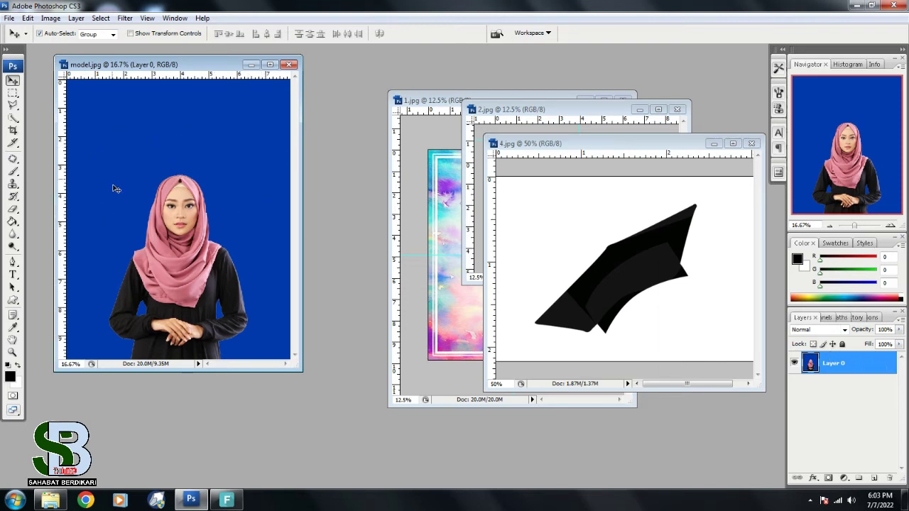
click(12, 119)
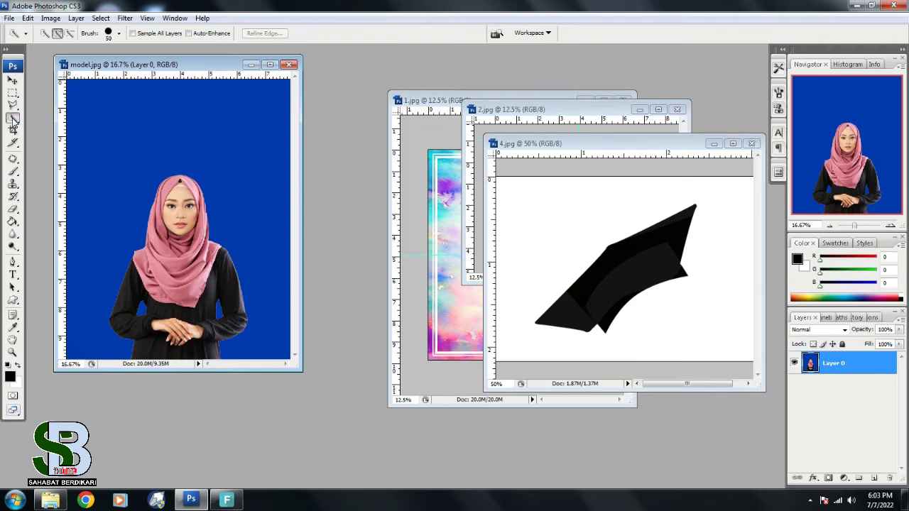
right_click(13, 120)
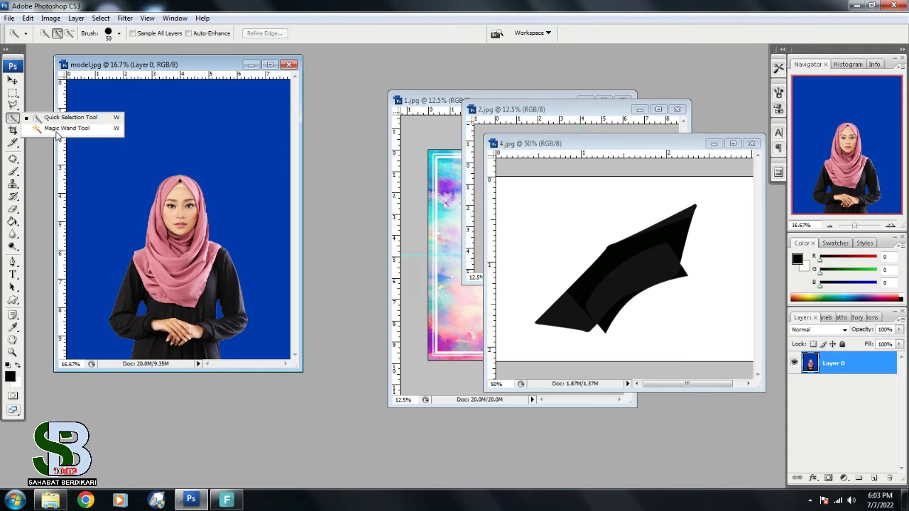
click(56, 130)
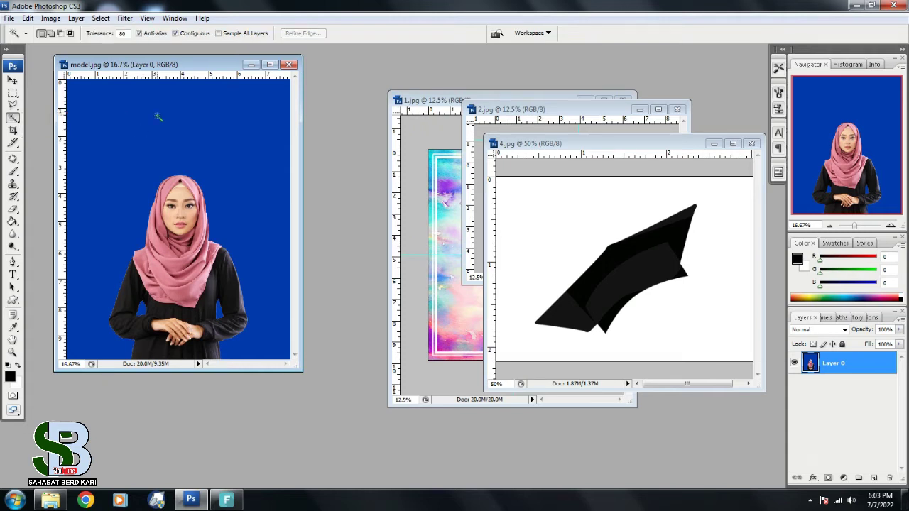
double_click(119, 33)
text(30)
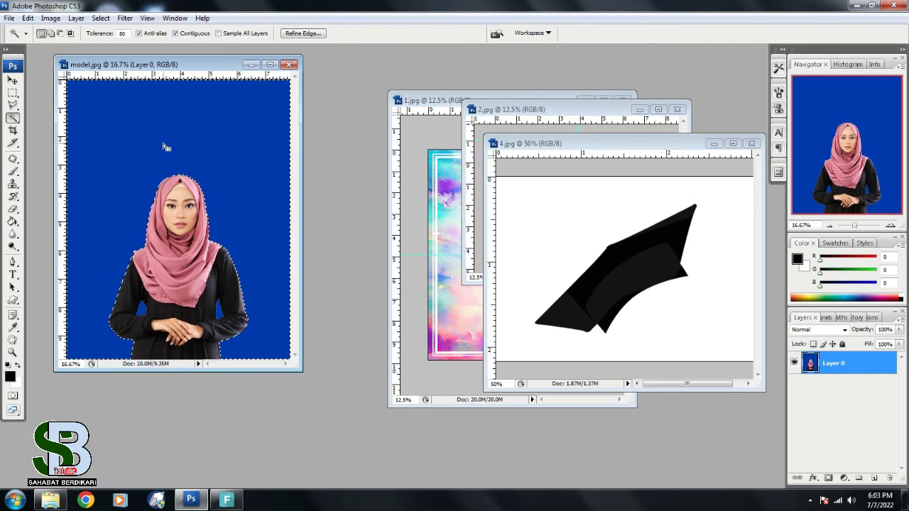
Delete the blue background plus the leftover blue patches on both sides, then deselect
key(Delete)
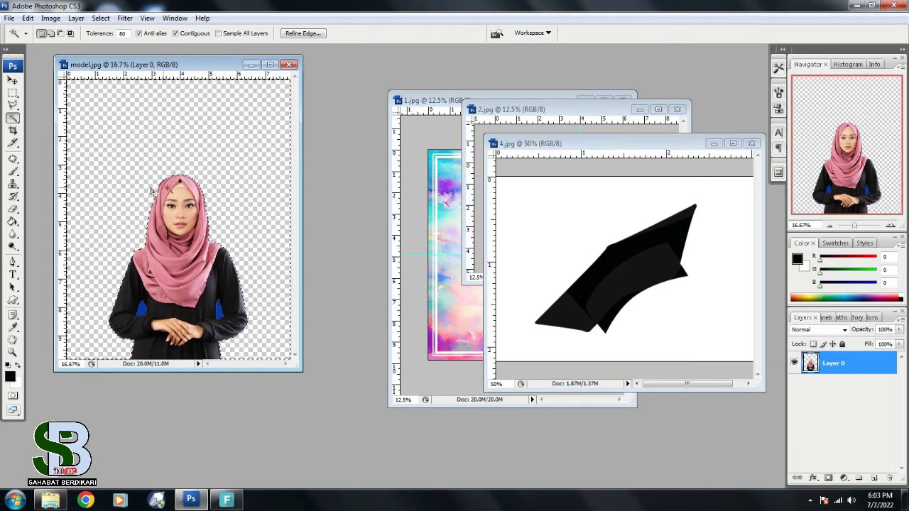
click(142, 312)
key(Delete)
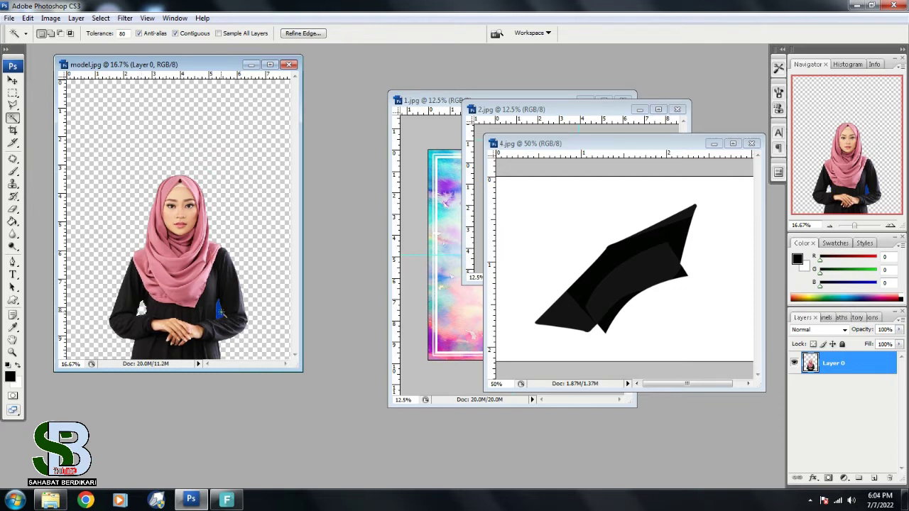
click(220, 311)
key(Delete)
key(ctrl+d)
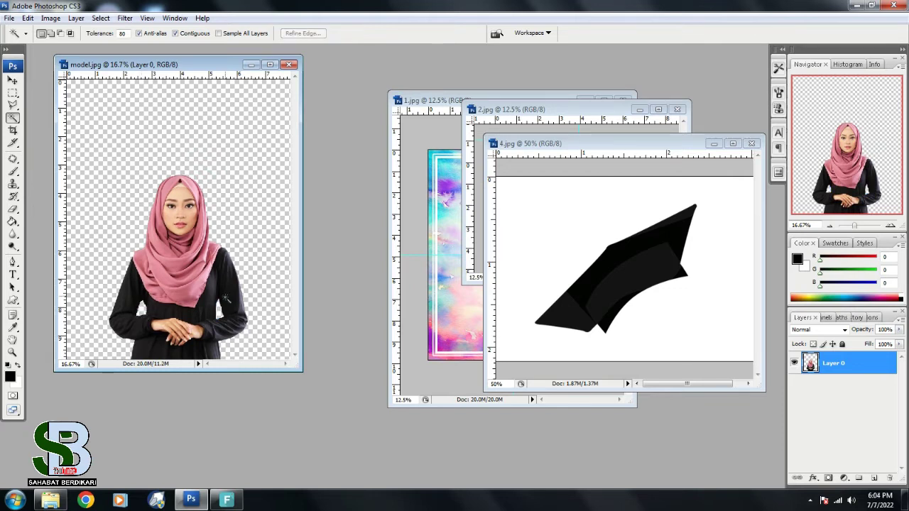
Copy the watercolor frame from 1.jpg into model.jpg and align it to fill the canvas
click(15, 80)
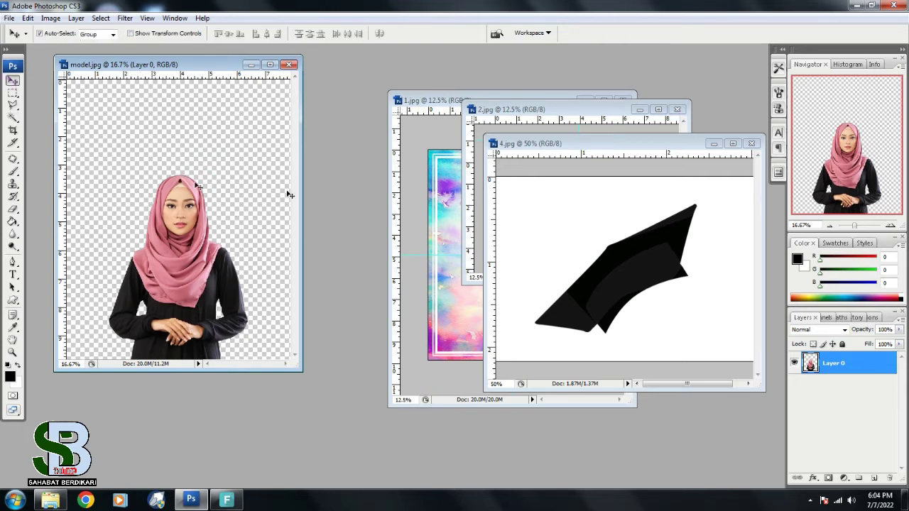
drag(419, 105, 432, 104)
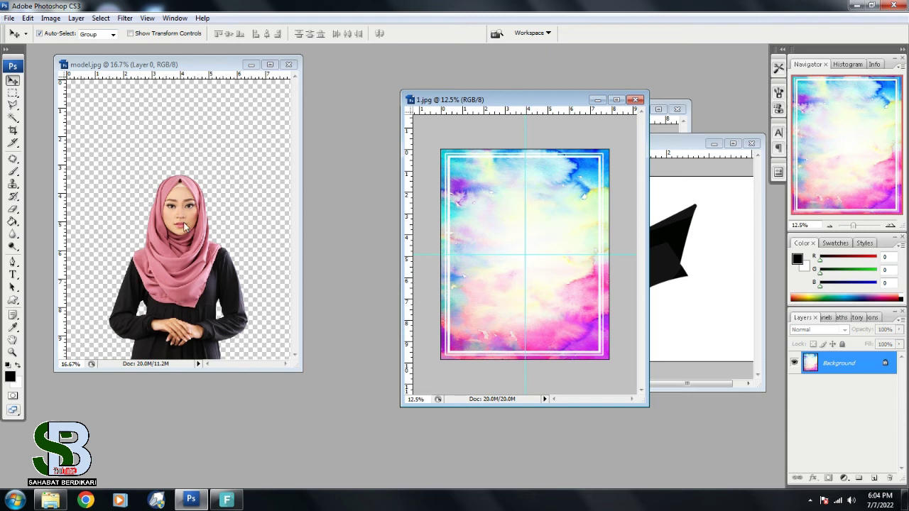
drag(305, 368, 324, 391)
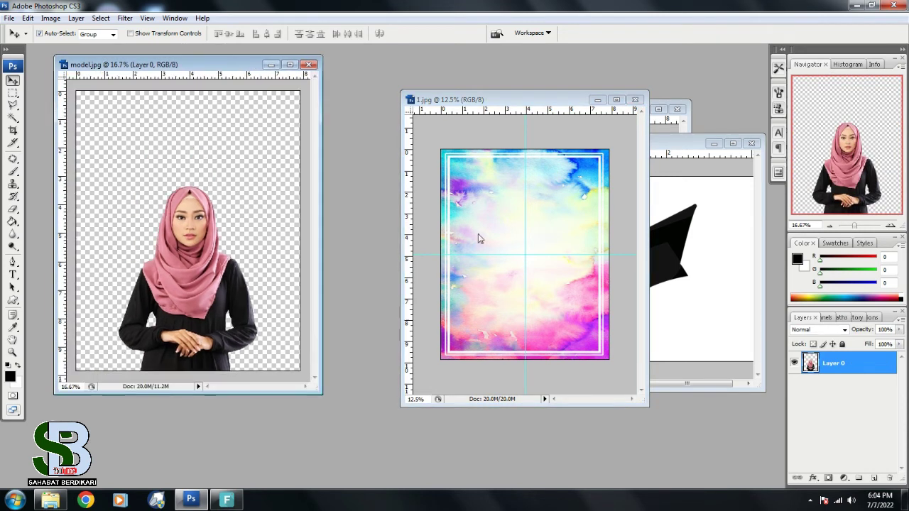
drag(538, 201, 218, 221)
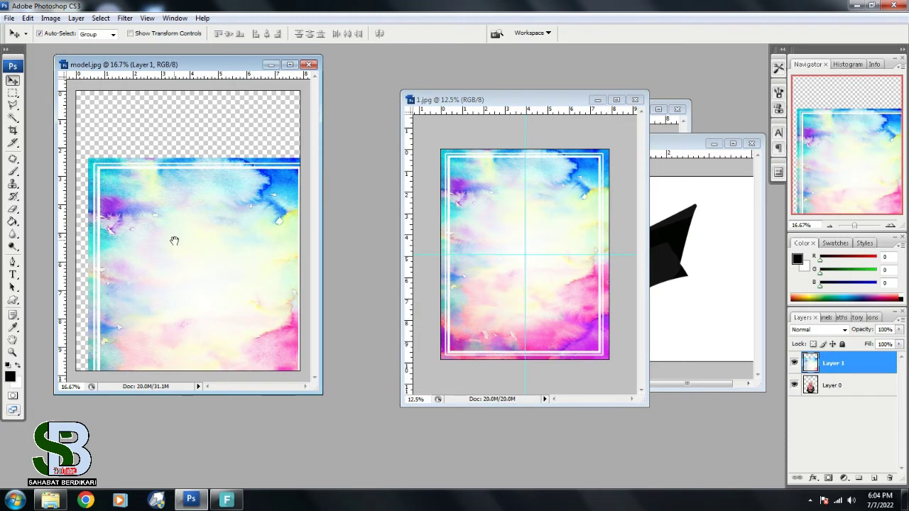
key(ctrl+minus)
drag(177, 238, 192, 189)
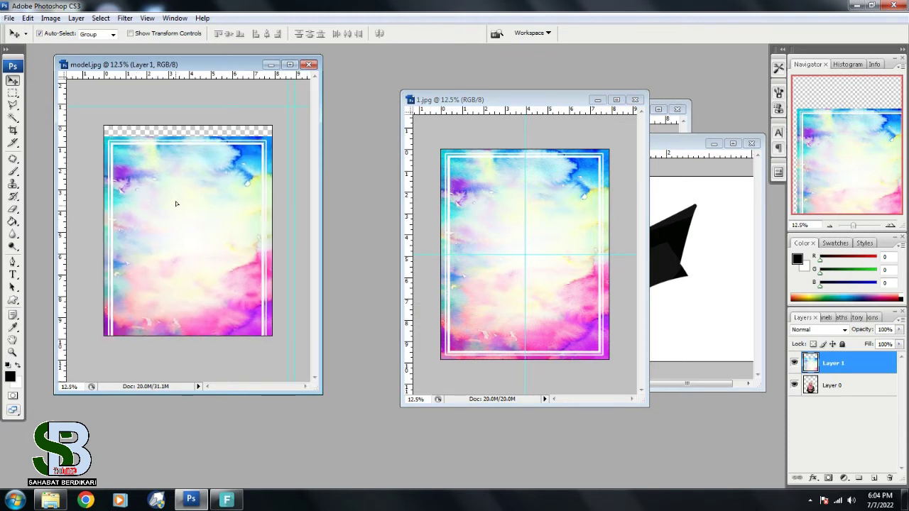
Move the model layer above the frame, raise her within it, and minimize 1.jpg
click(866, 385)
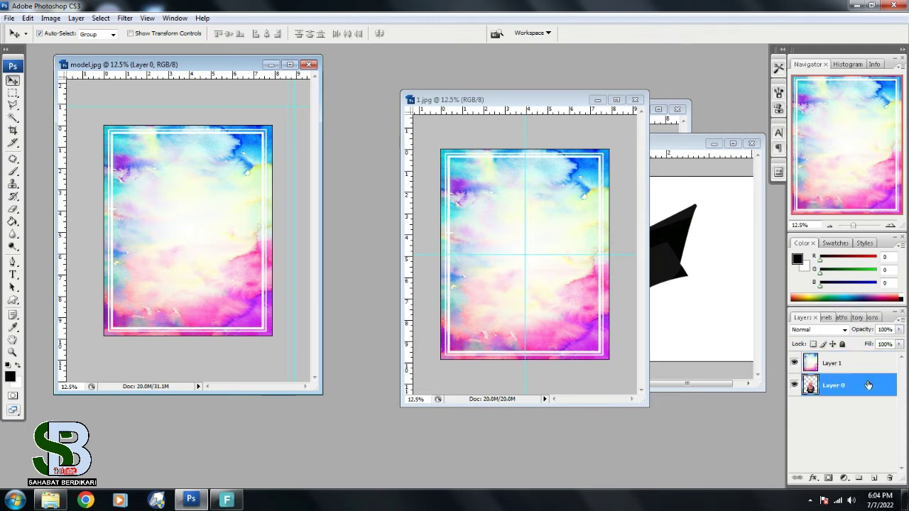
drag(858, 385, 849, 363)
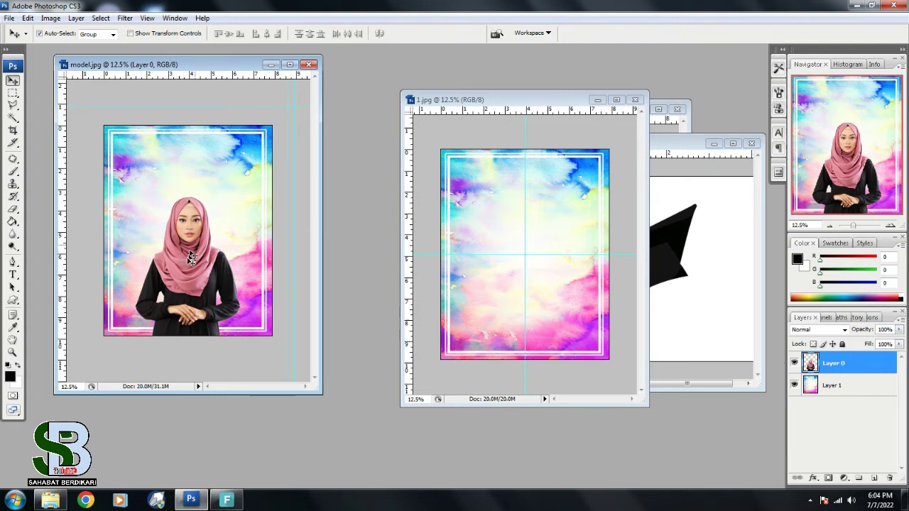
drag(187, 259, 190, 233)
drag(187, 224, 194, 261)
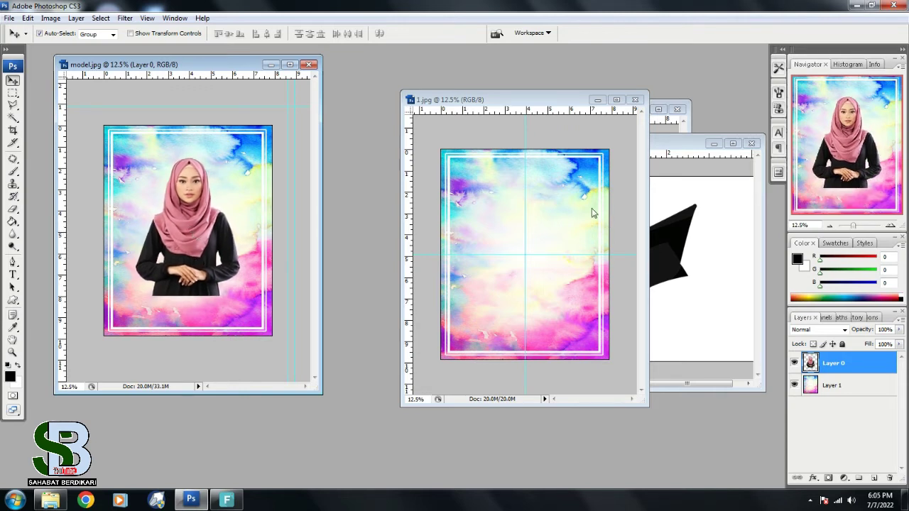
drag(566, 108, 598, 180)
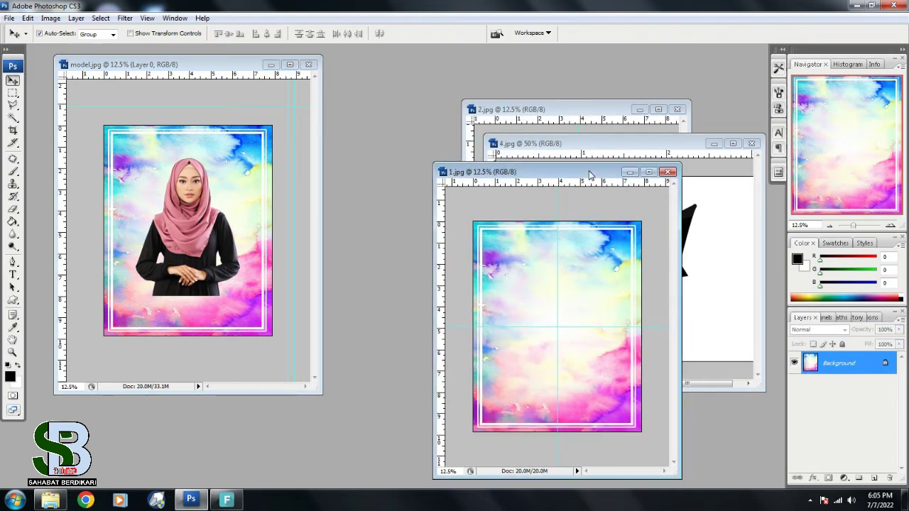
click(629, 173)
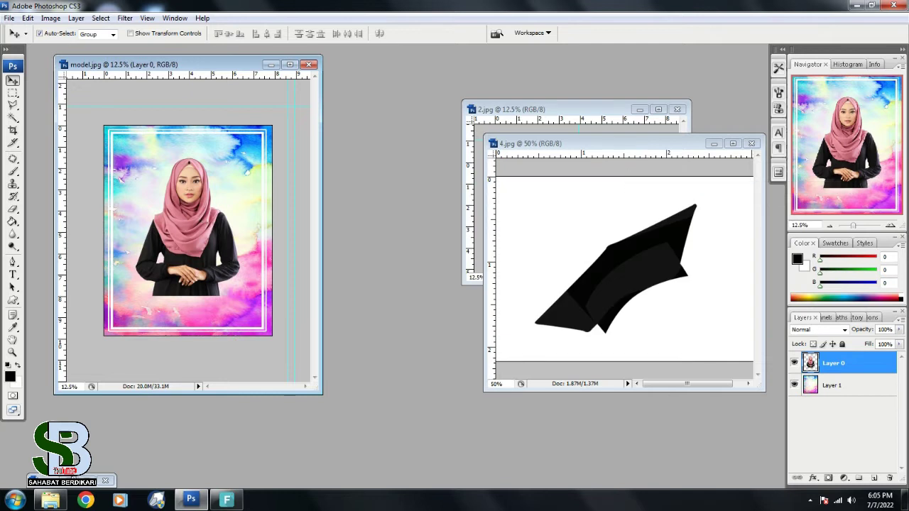
Unlock 4.jpg's background as Layer 0 and Magic Wand-delete the white around the black cap
mouse_move(566, 144)
mouse_down()
mouse_move(566, 168)
mouse_move(555, 159)
mouse_up()
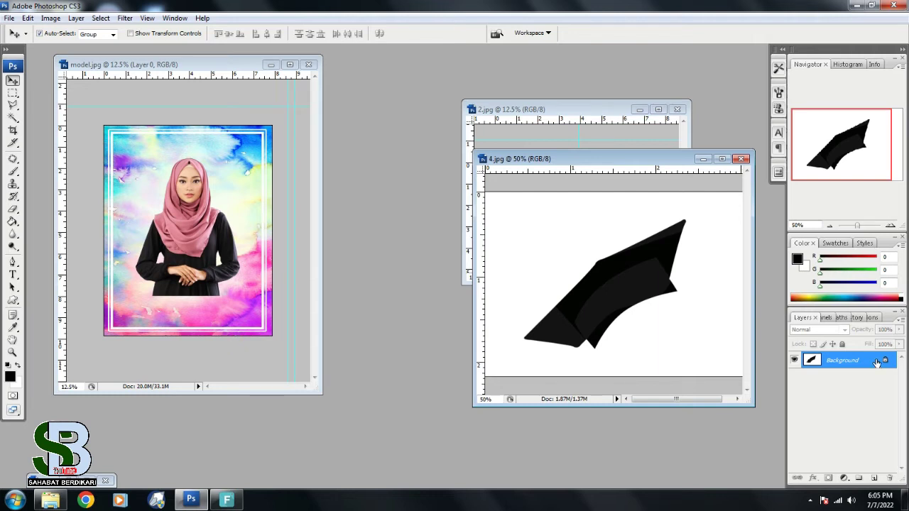
double_click(877, 363)
click(506, 164)
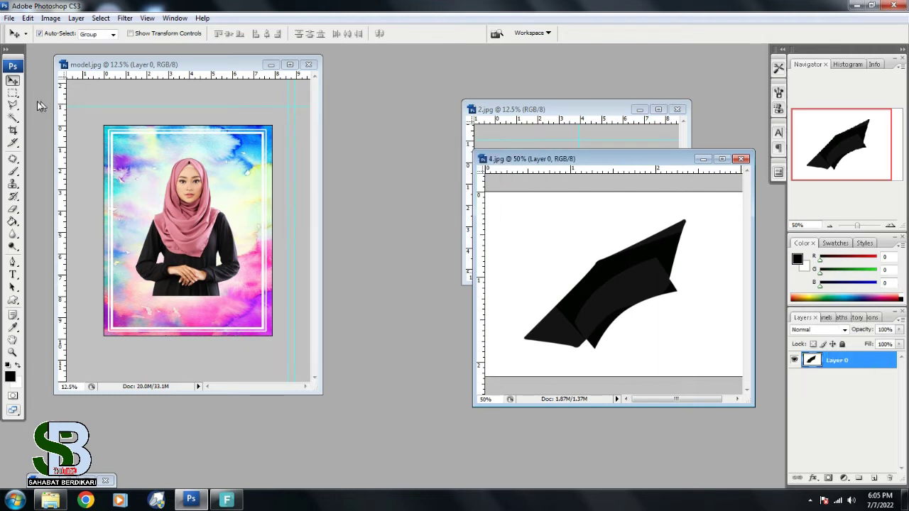
click(12, 118)
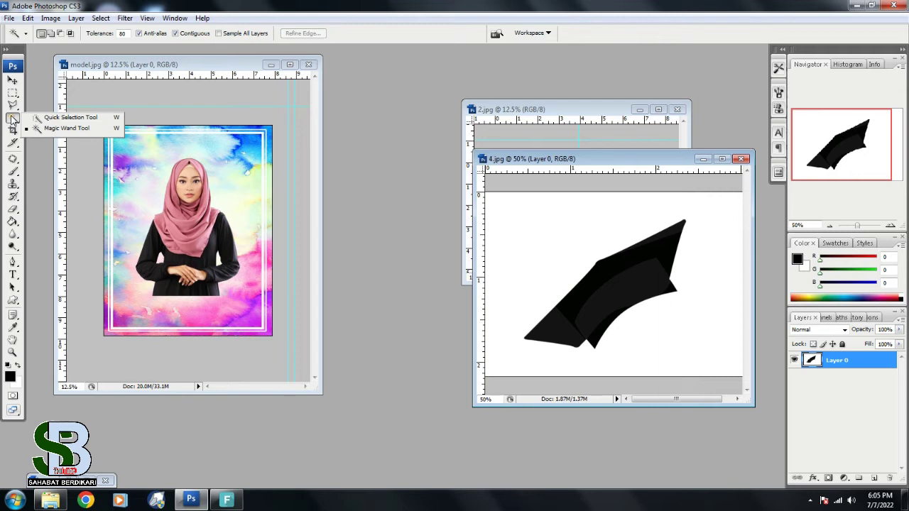
click(66, 128)
click(576, 246)
key(Delete)
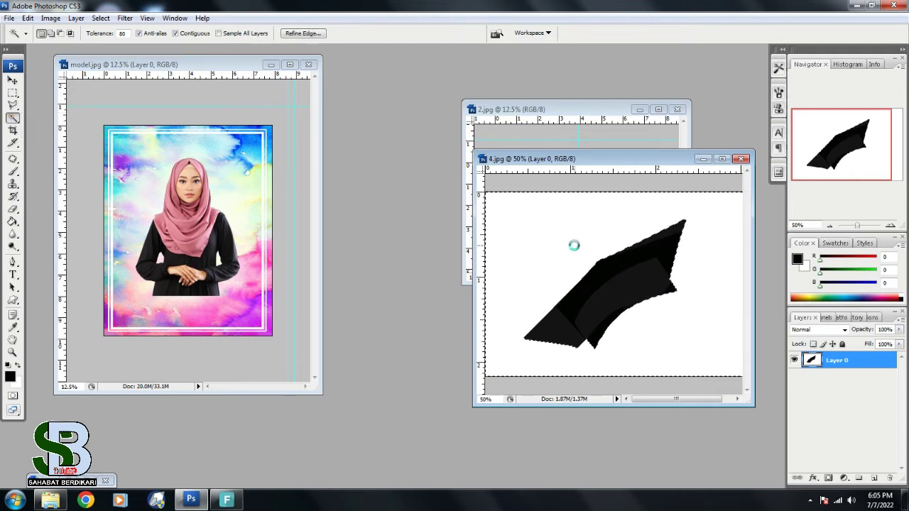
key(ctrl+d)
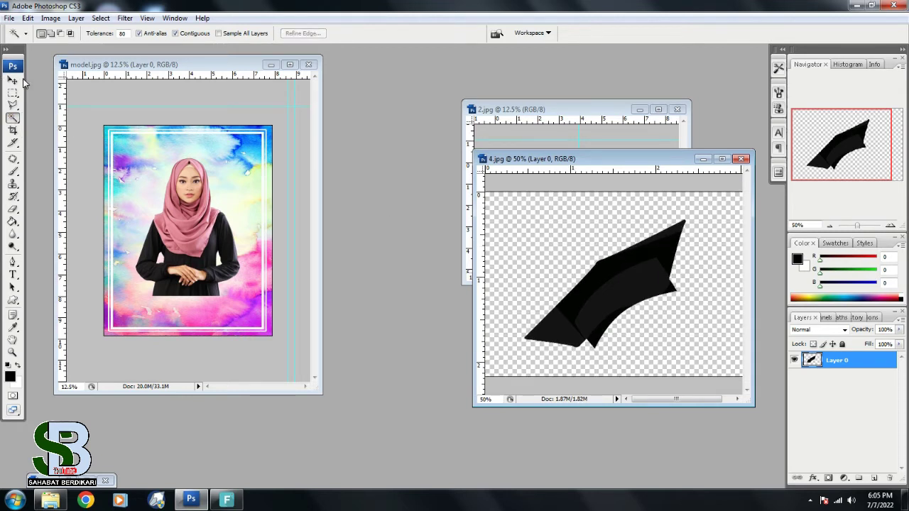
click(13, 80)
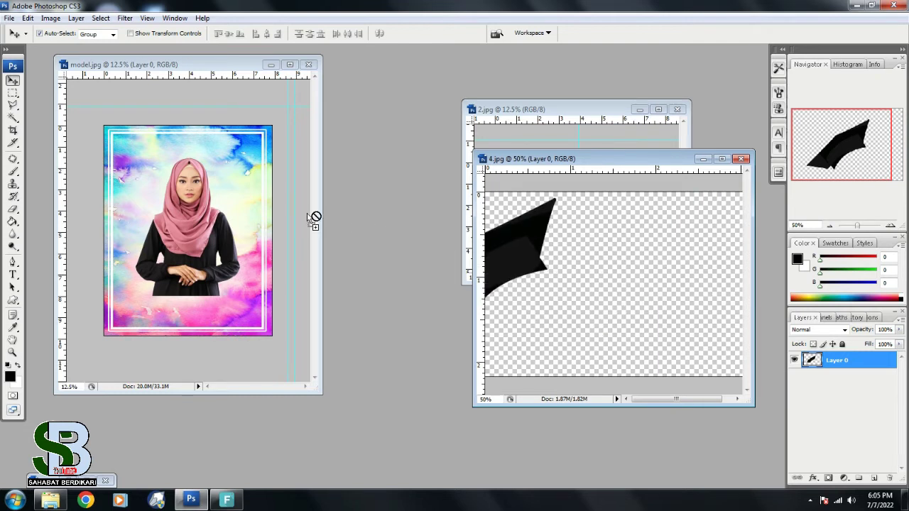
Drag the black cap into model.jpg and position it on the model's head
mouse_move(533, 280)
mouse_down()
mouse_move(171, 163)
mouse_move(179, 164)
mouse_up()
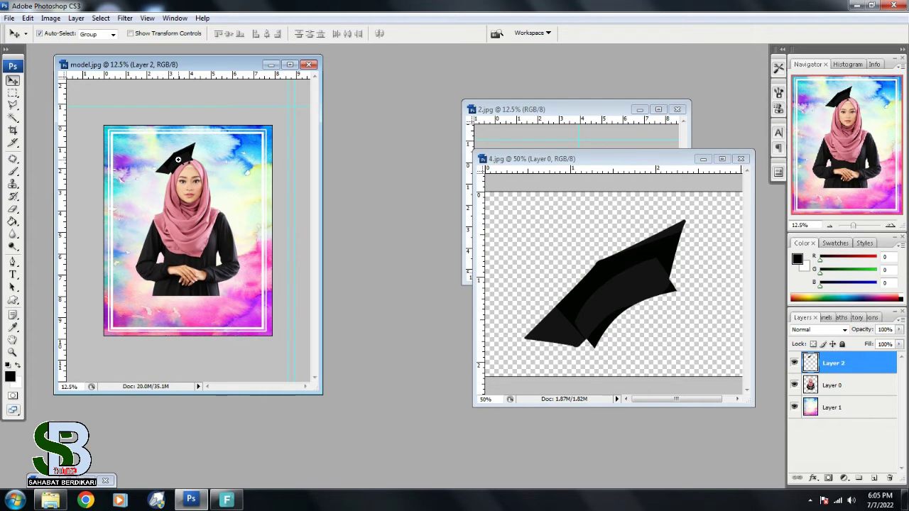
key(ctrl+plus)
key(f)
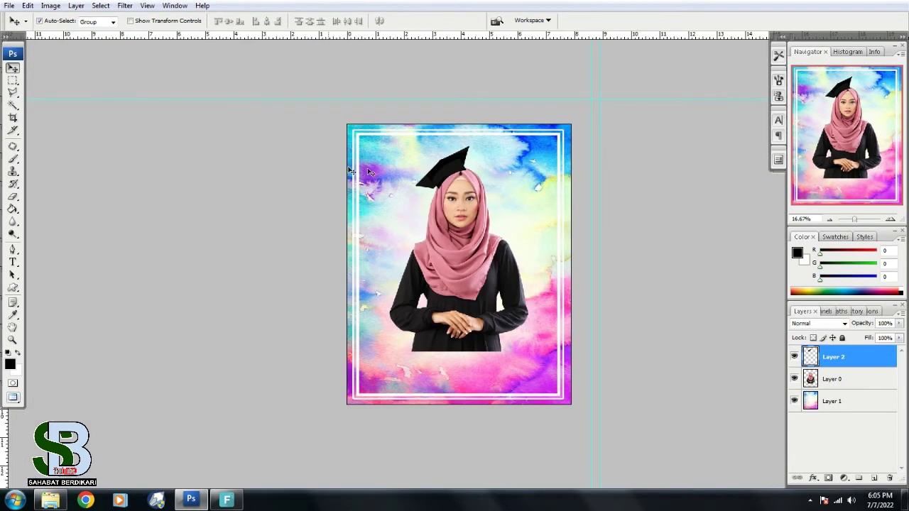
key(ctrl+plus)
key(ctrl+plus)
key(ctrl+plus)
drag(411, 248, 397, 244)
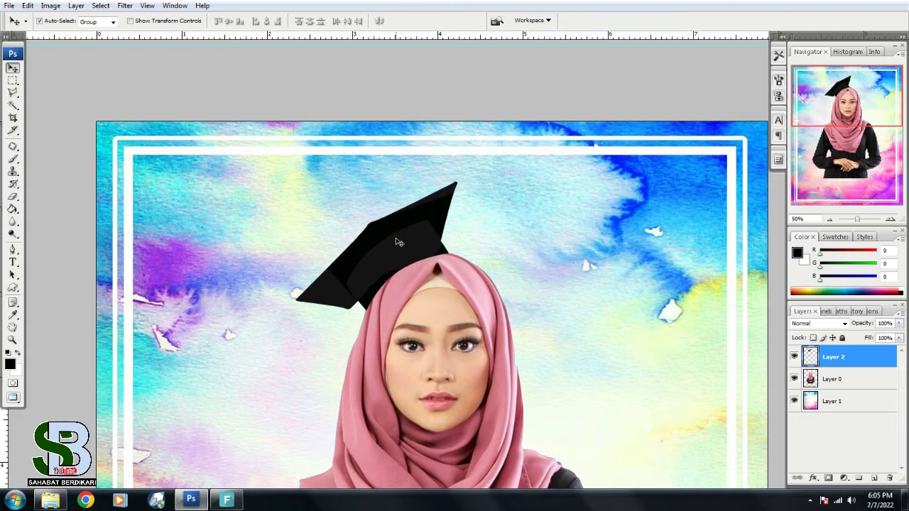
key(ctrl+minus)
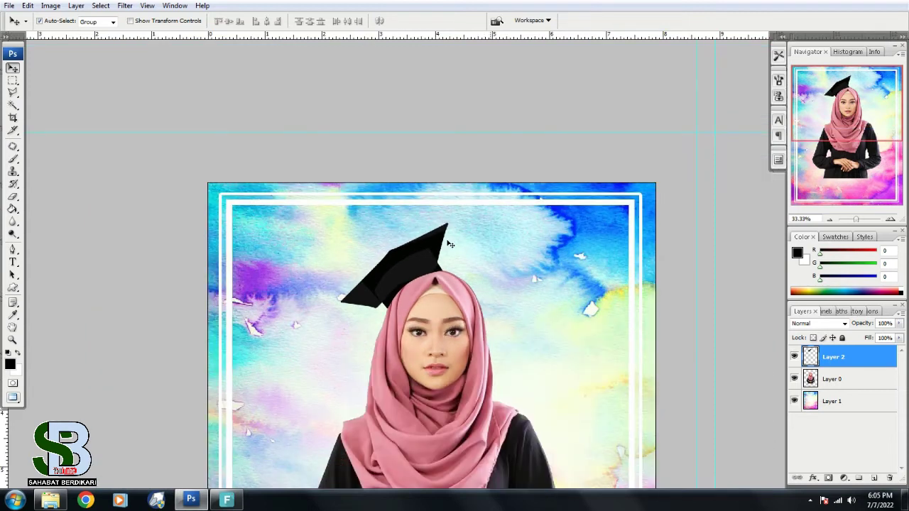
Rotate the cap about 2.5° with Free Transform to fit her head, then restore the window view
key(ctrl+t)
drag(457, 229, 458, 262)
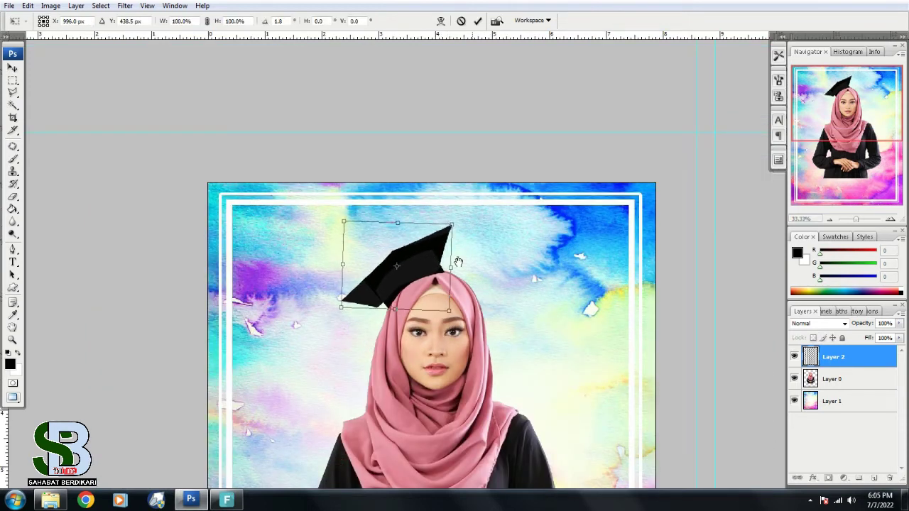
key(ctrl+plus)
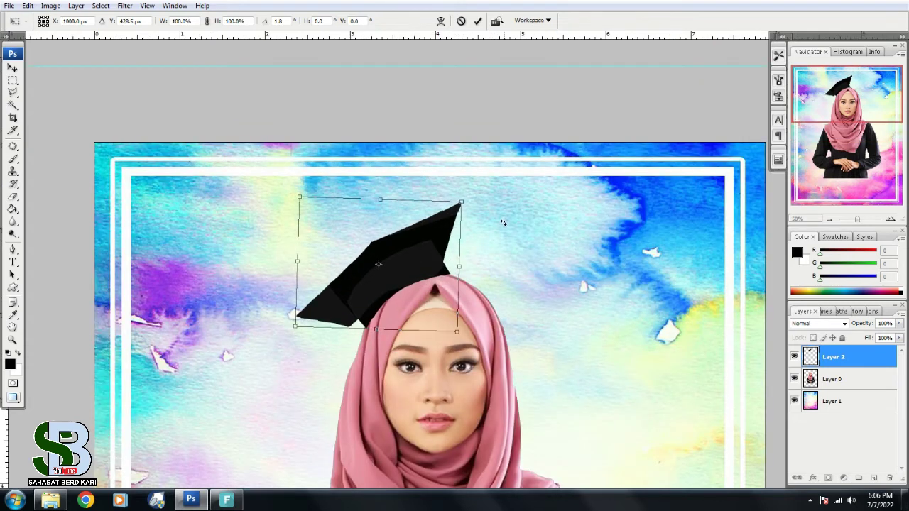
drag(503, 223, 514, 222)
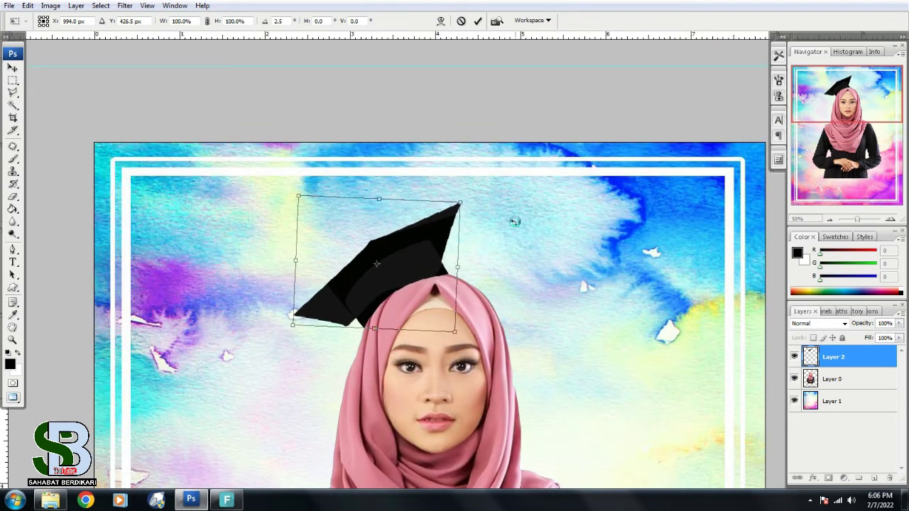
key(Return)
key(ctrl+minus)
key(ctrl+minus)
key(ctrl+minus)
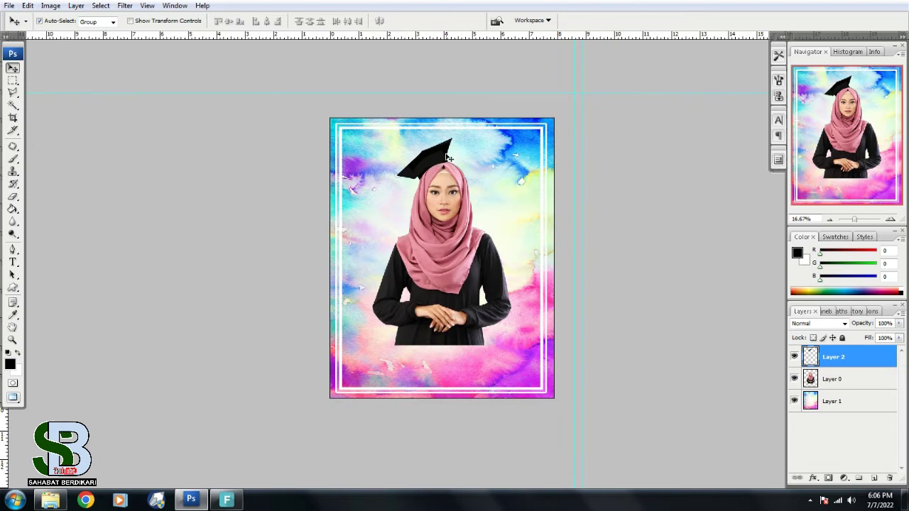
click(461, 153)
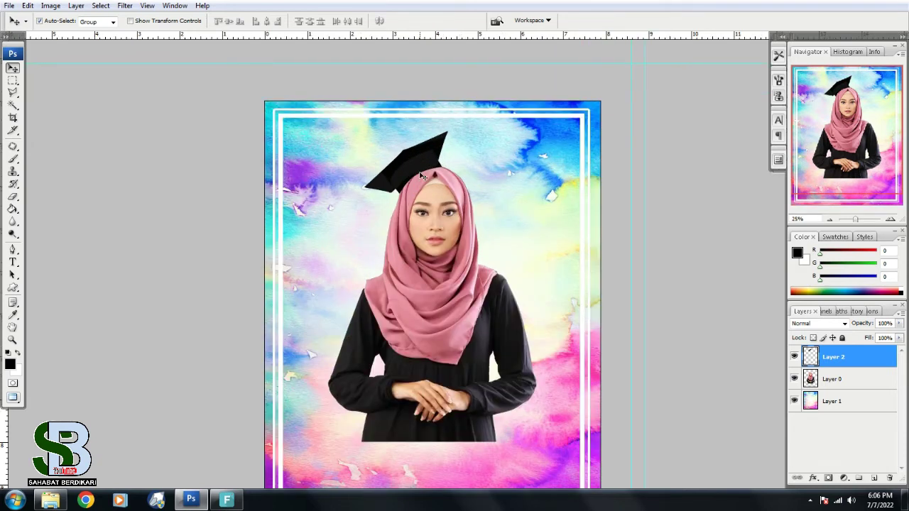
key(shift+f)
key(shift+f)
key(ctrl+minus)
key(ctrl+minus)
drag(317, 395, 408, 429)
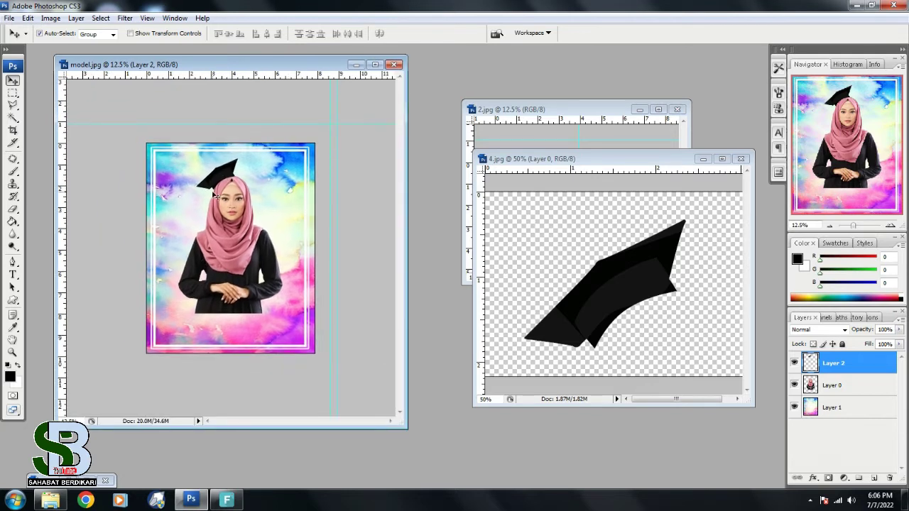
Minimize 4.jpg, then enlarge and zoom in on the 2.jpg ribbon window
drag(301, 74, 326, 81)
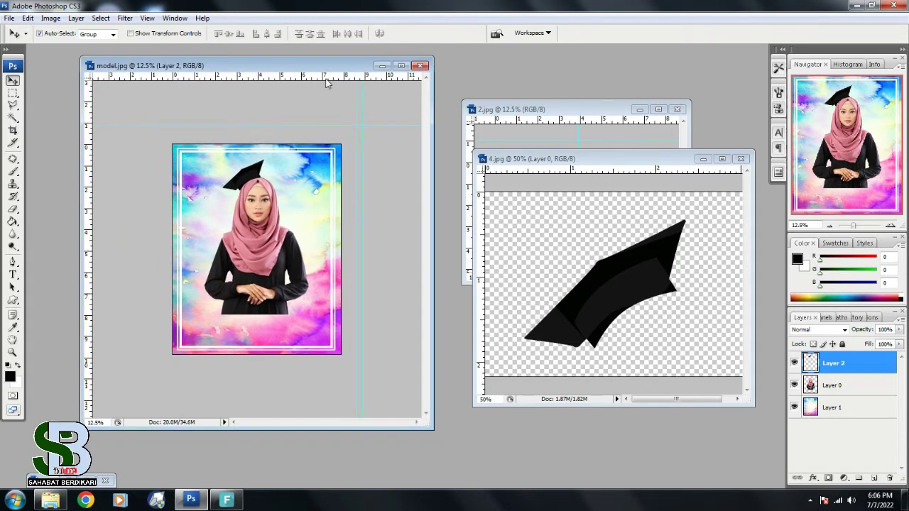
click(701, 163)
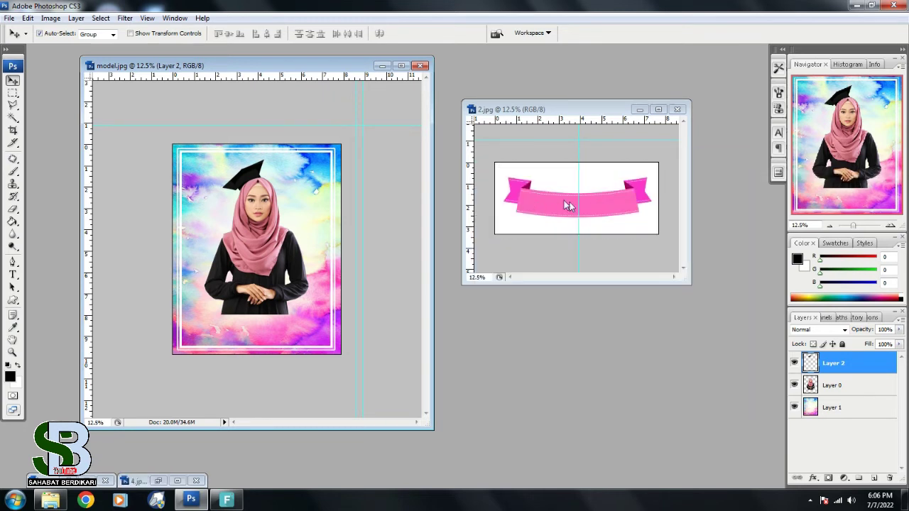
drag(688, 282, 750, 380)
key(ctrl+plus)
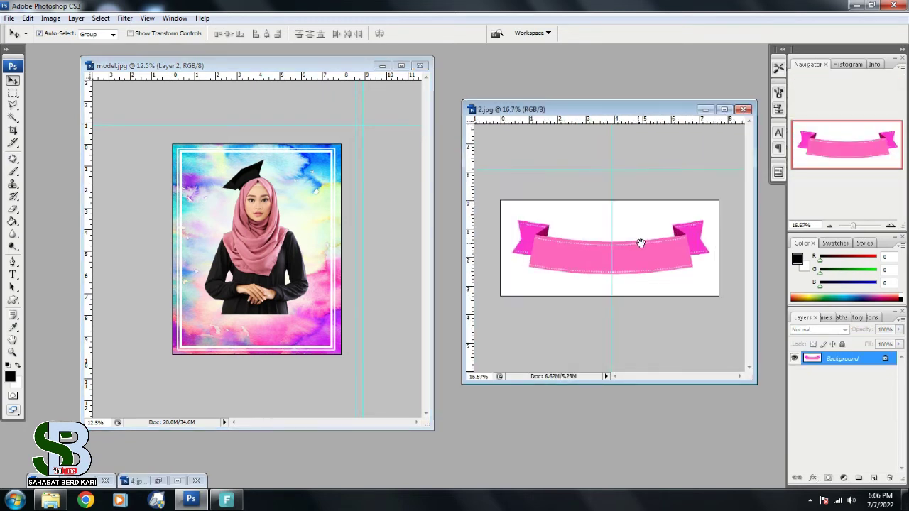
Select the white around the pink ribbon, unlock it as Layer 0, and delete the white
click(13, 117)
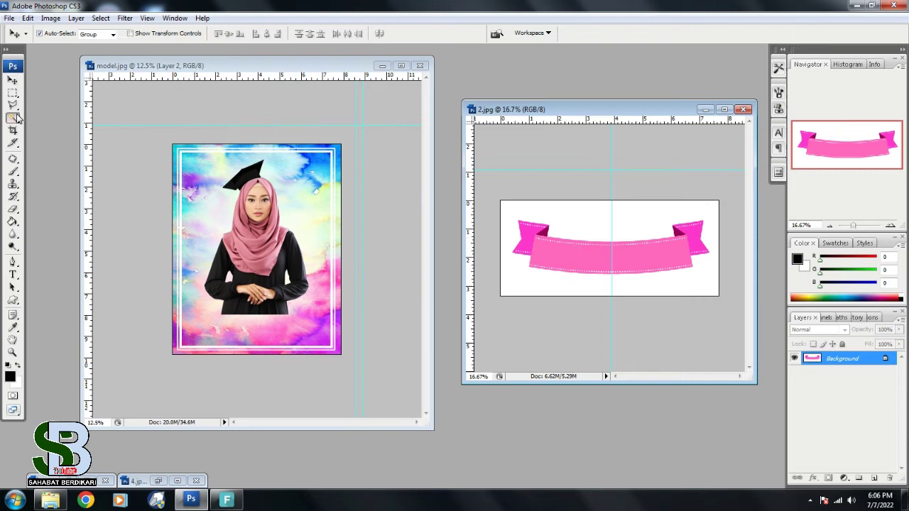
click(592, 232)
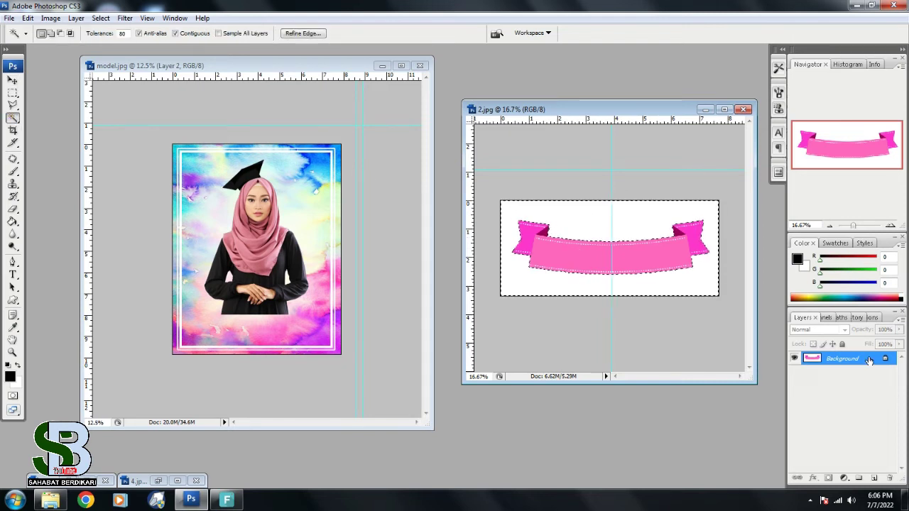
double_click(872, 360)
key(Return)
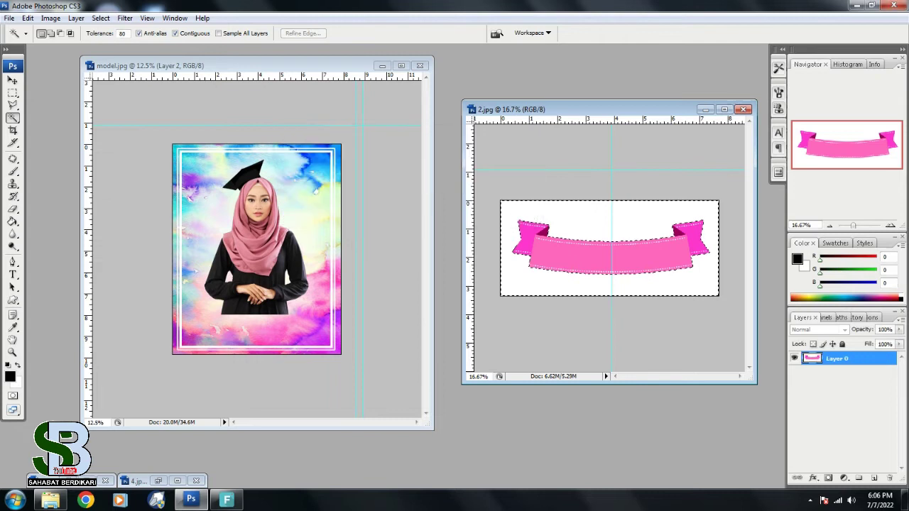
key(Delete)
key(ctrl+d)
Copy the pink ribbon from 2.jpg into model.jpg and zoom in on it
click(12, 81)
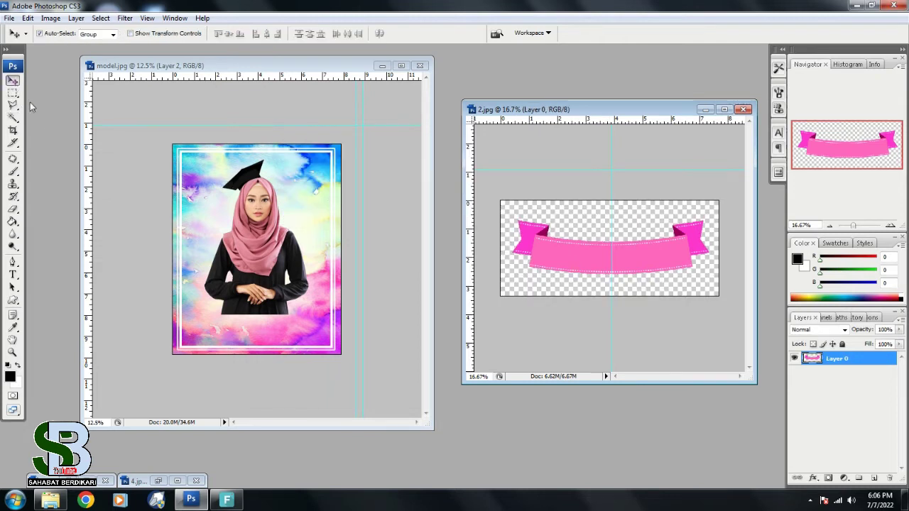
drag(271, 66, 283, 72)
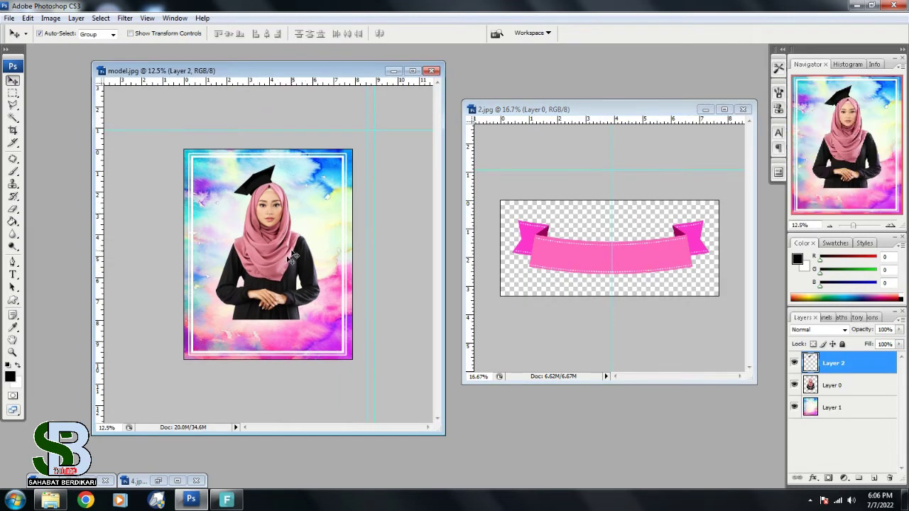
click(584, 256)
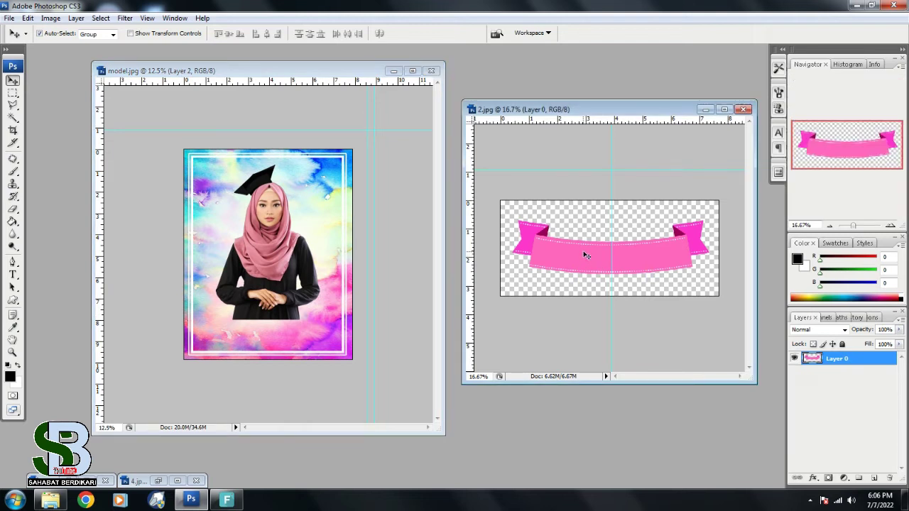
mouse_move(587, 255)
mouse_down()
mouse_move(291, 323)
mouse_move(299, 328)
mouse_up()
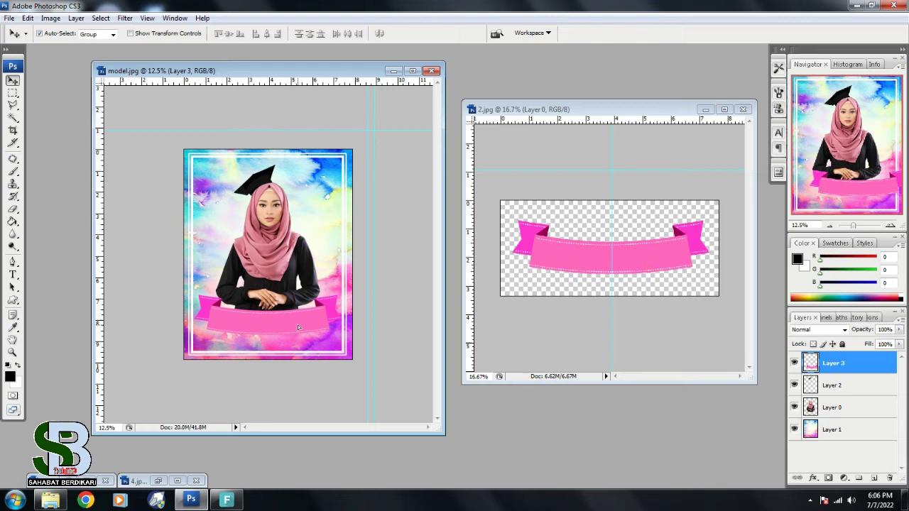
key(ctrl+plus)
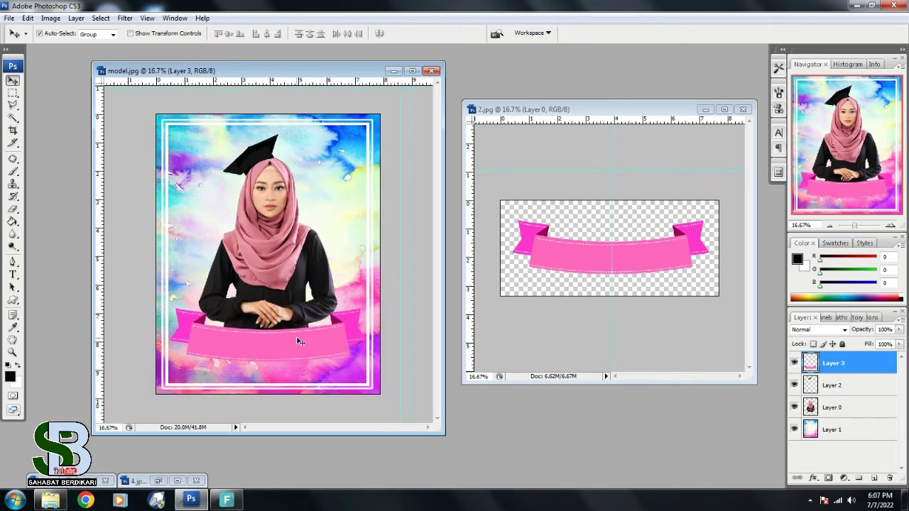
key(f)
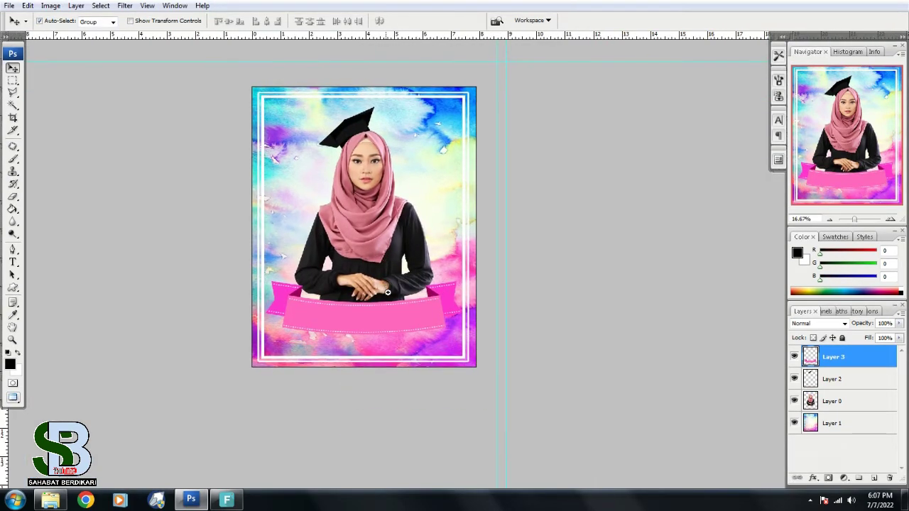
scroll(382, 322, up, 1)
scroll(382, 322, up, 1)
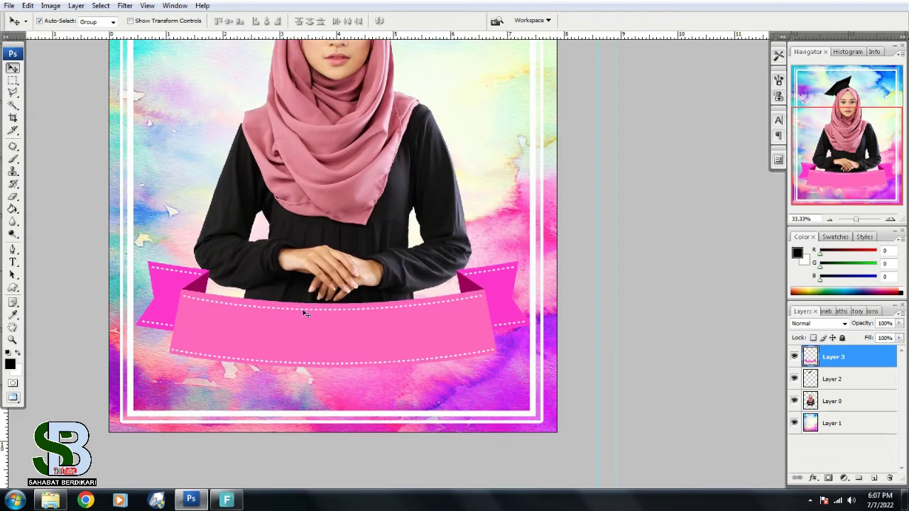
Scale the ribbon narrower from both sides and flatter from the bottom, then recenter the view
key(ctrl+t)
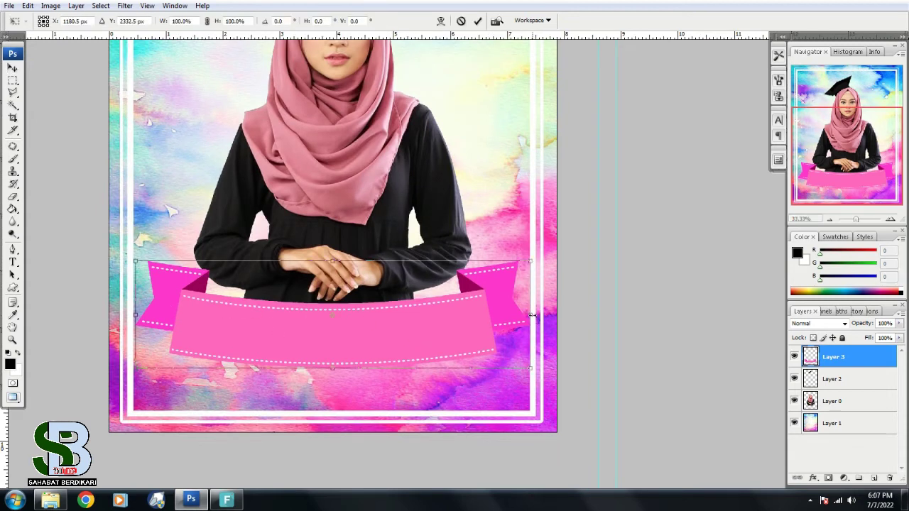
drag(532, 314, 509, 314)
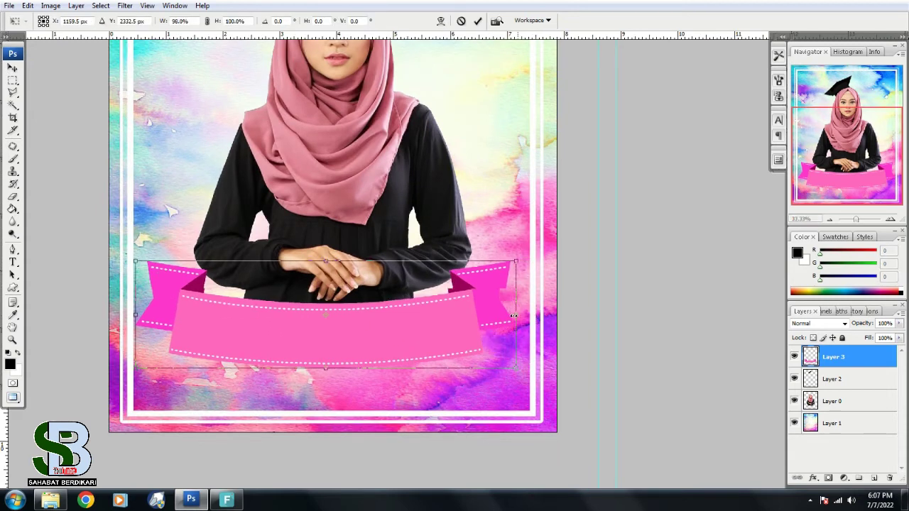
drag(136, 315, 158, 303)
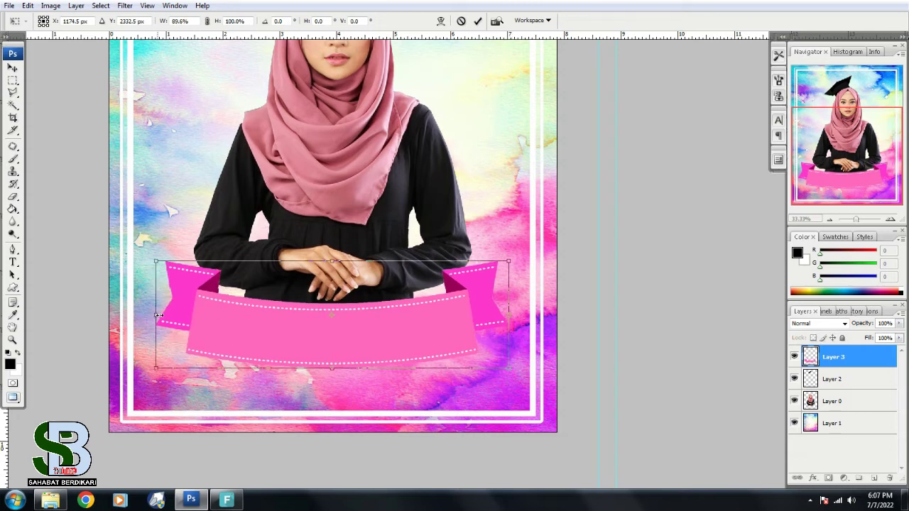
drag(333, 369, 336, 349)
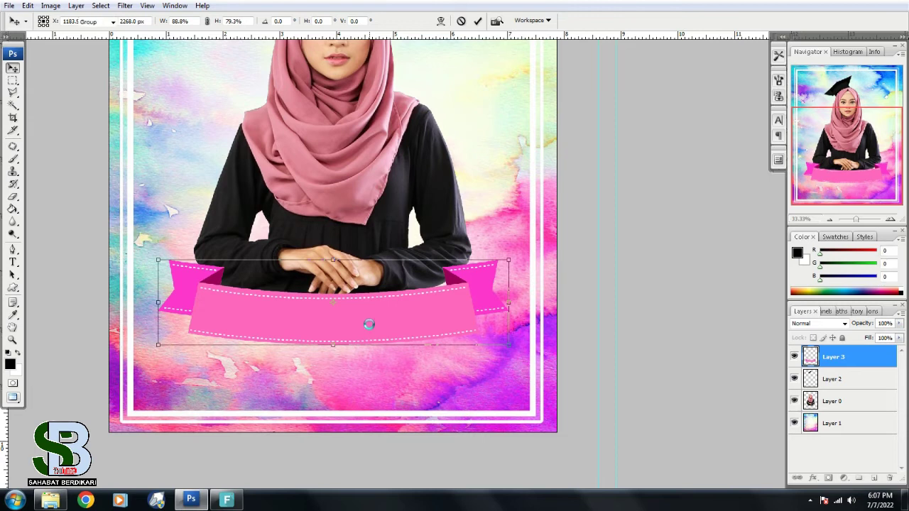
key(Return)
key(ctrl+minus)
drag(442, 267, 385, 219)
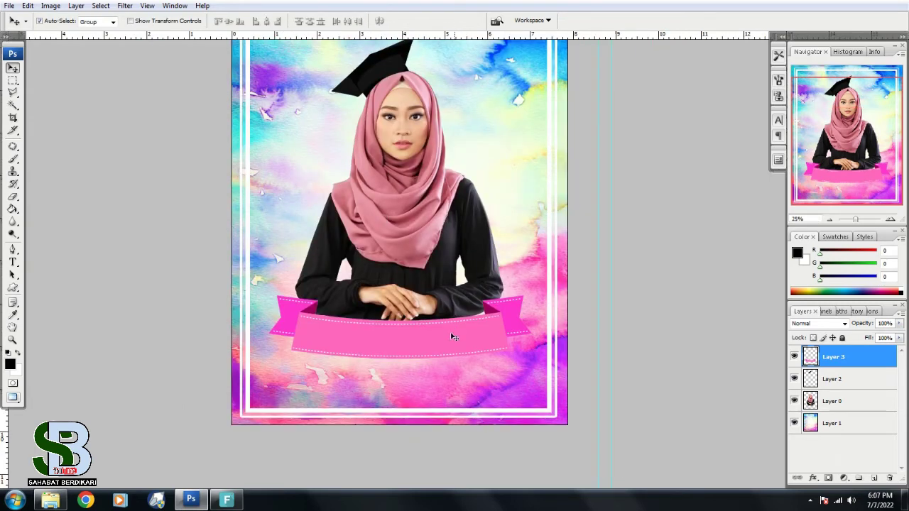
drag(403, 311, 406, 323)
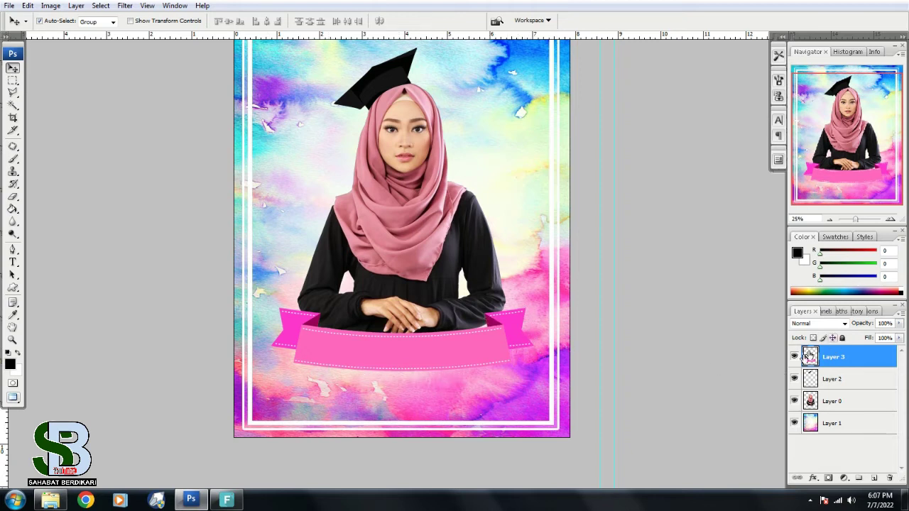
Add a white outside stroke of about 10 px to the ribbon on Layer 3
click(843, 379)
click(848, 358)
double_click(868, 358)
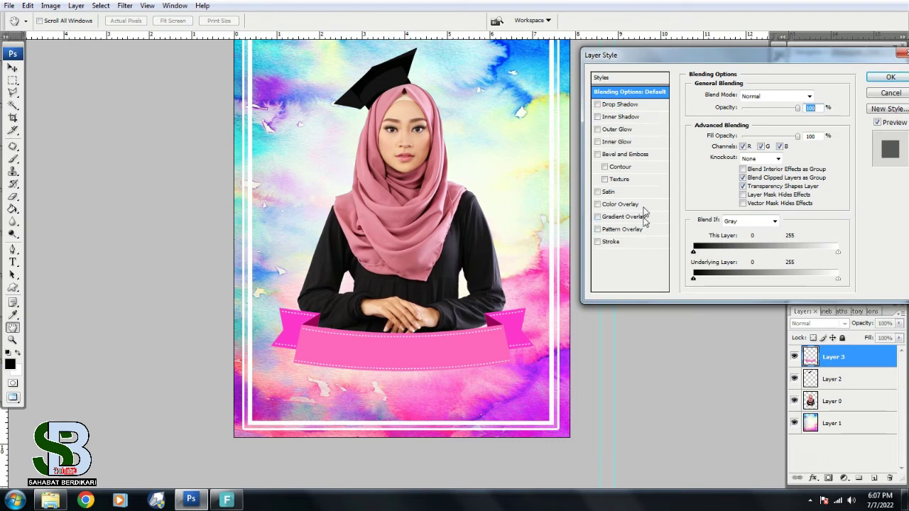
click(618, 243)
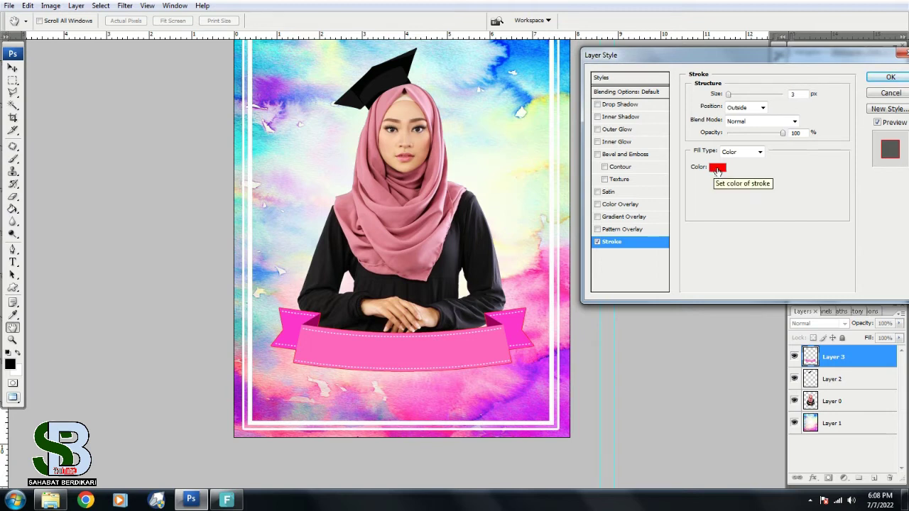
click(718, 170)
drag(628, 135, 606, 106)
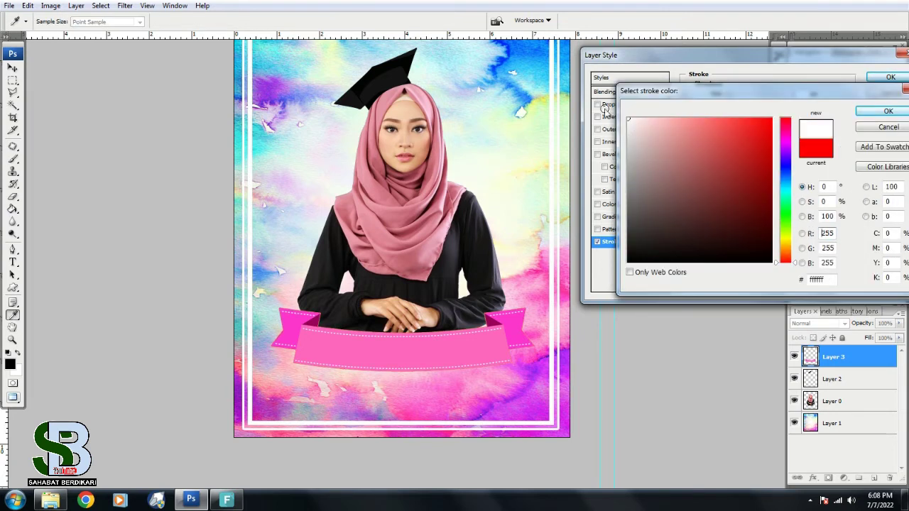
click(888, 112)
click(793, 95)
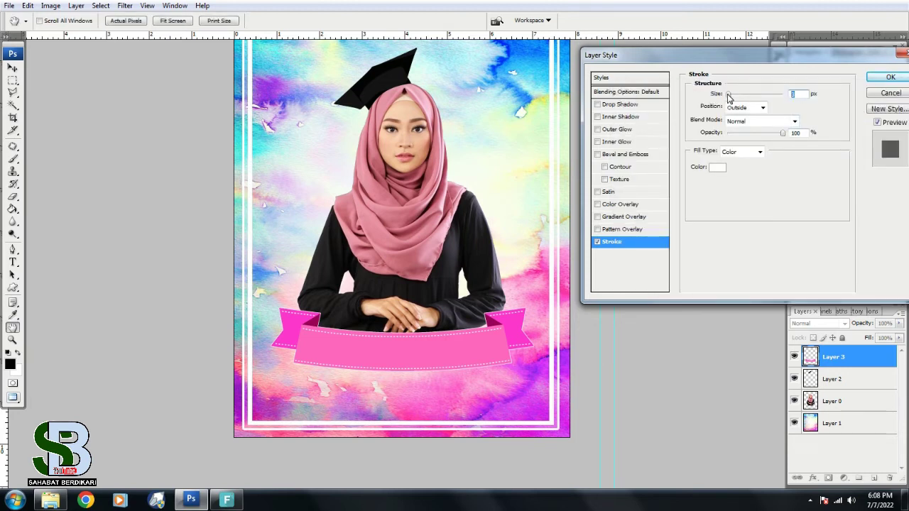
drag(729, 97, 734, 96)
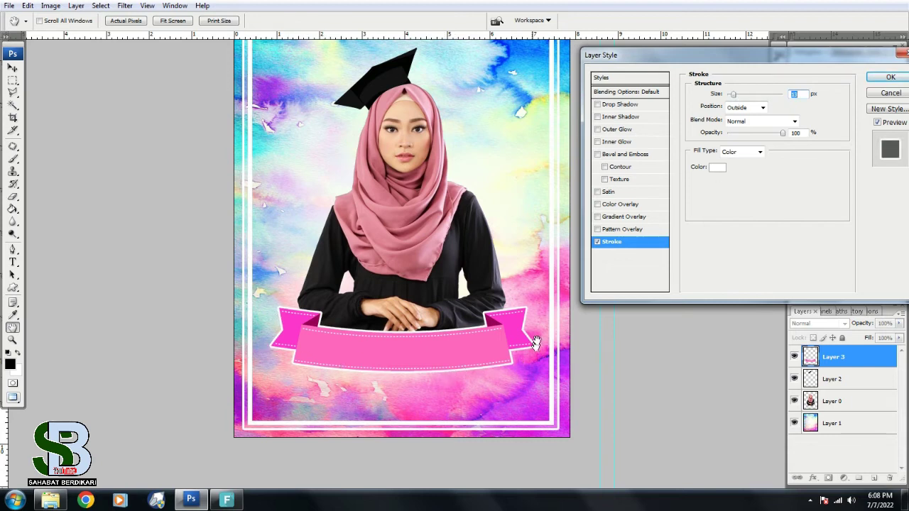
drag(734, 99, 734, 99)
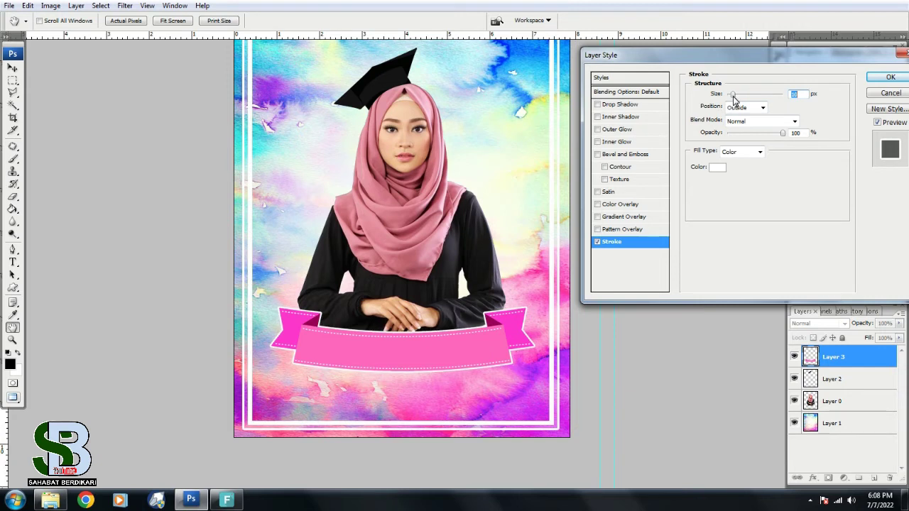
click(881, 78)
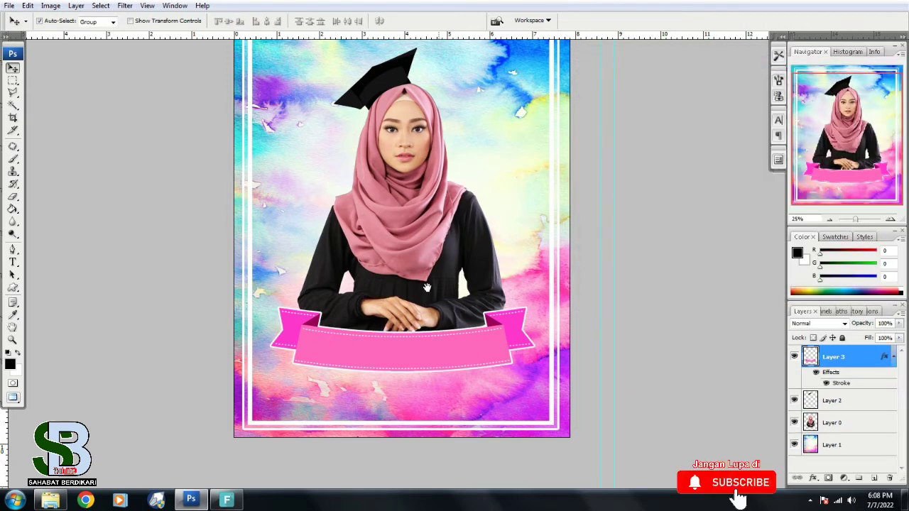
Return to floating windows, minimize the ribbon document and move the model photo window right
scroll(426, 286, down, 1)
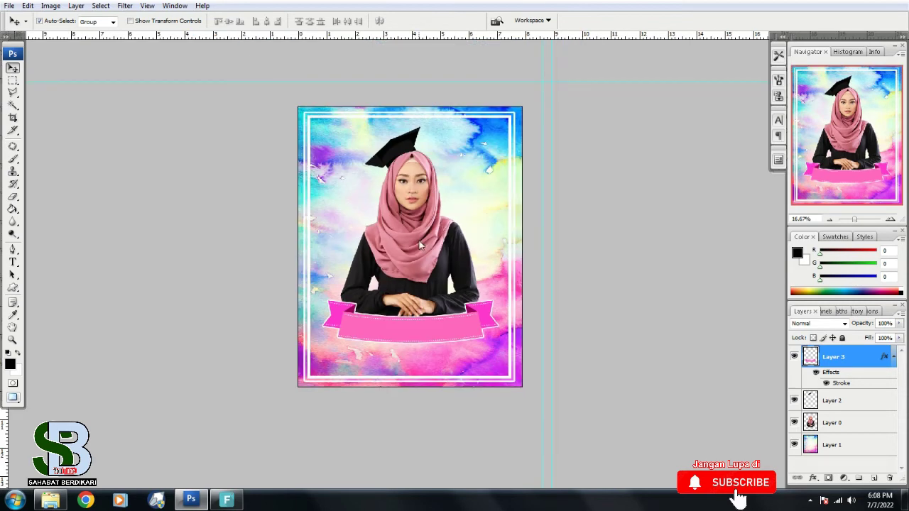
key(shift+f)
key(shift+f)
click(706, 110)
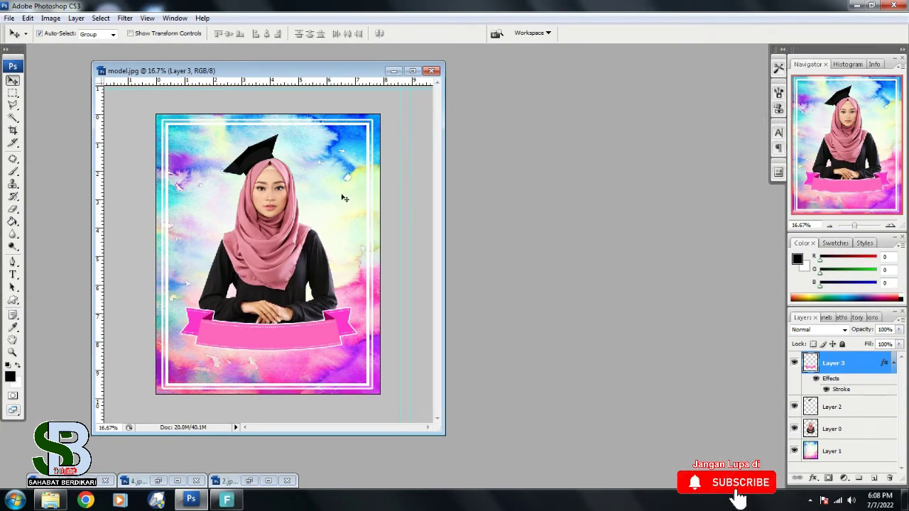
drag(243, 78, 270, 78)
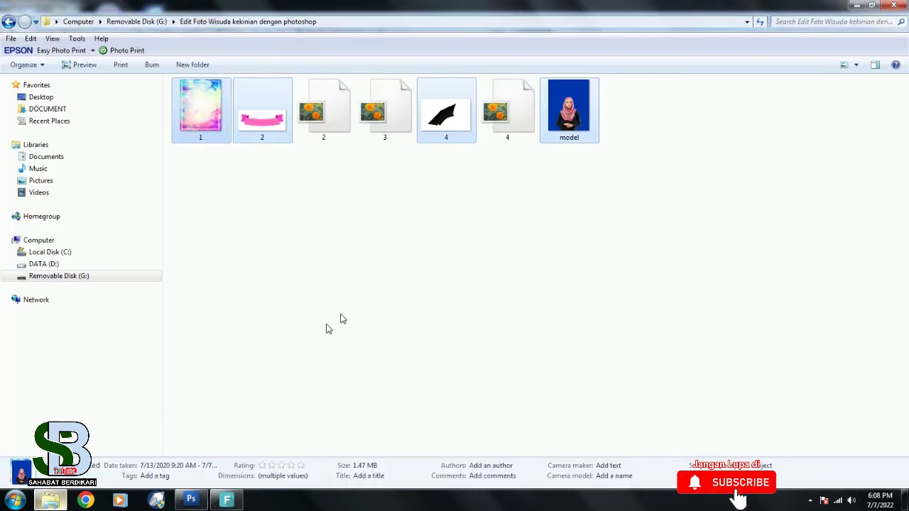
Drag file 3 from the Edit Foto Wisuda kekinian dengan photoshop folder into Photoshop to open it
click(51, 500)
click(394, 128)
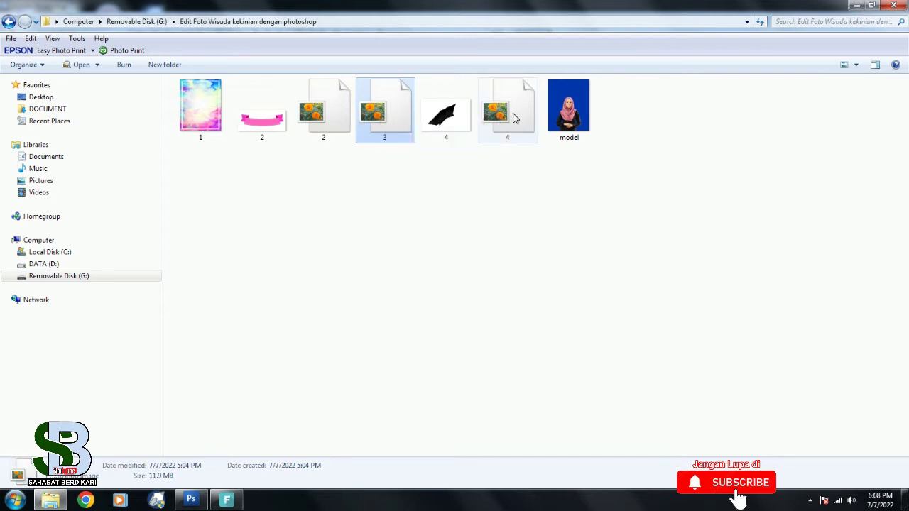
click(515, 118)
click(390, 108)
click(333, 108)
drag(380, 109, 198, 502)
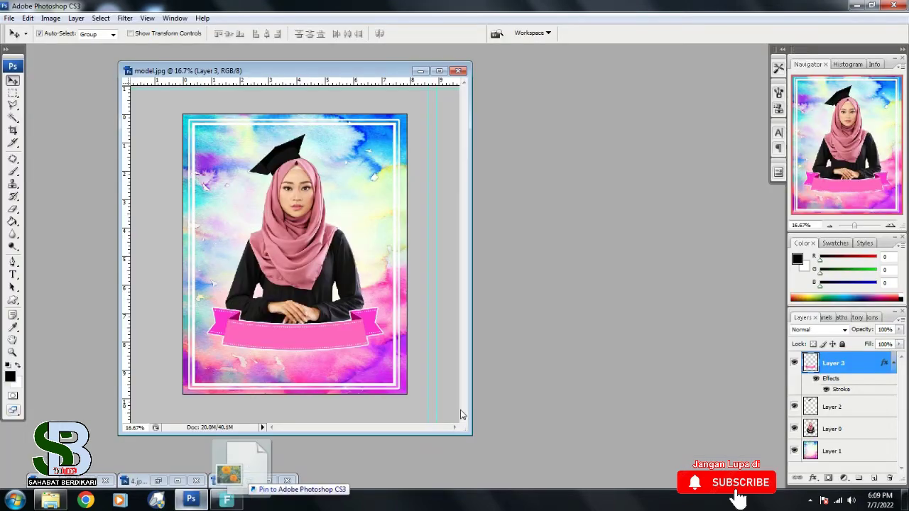
drag(192, 506, 644, 337)
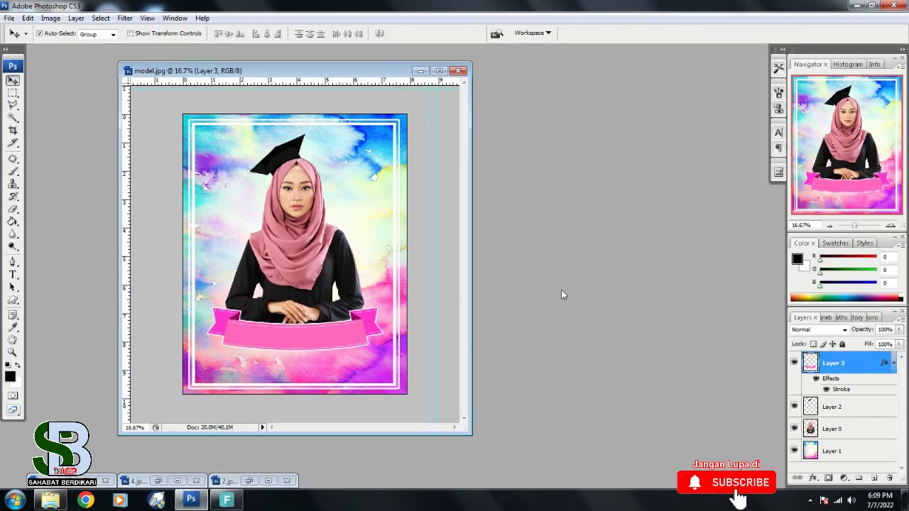
Arrange the 3.psd and model.jpg windows and target Layer 1, the watercolour background
drag(113, 78, 566, 88)
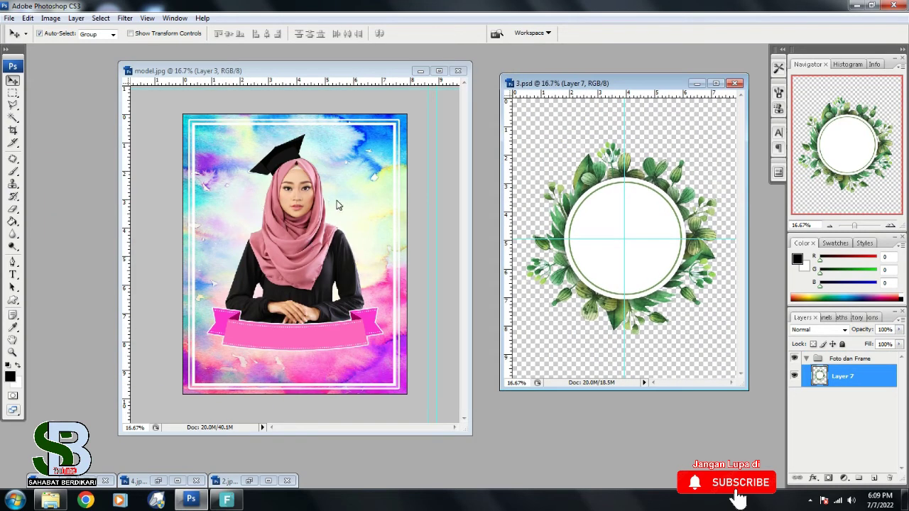
drag(299, 77, 300, 206)
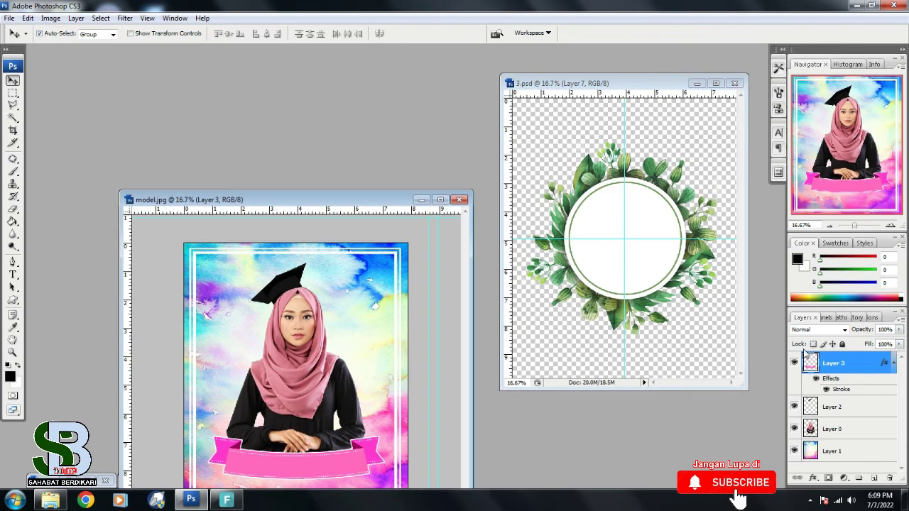
click(835, 452)
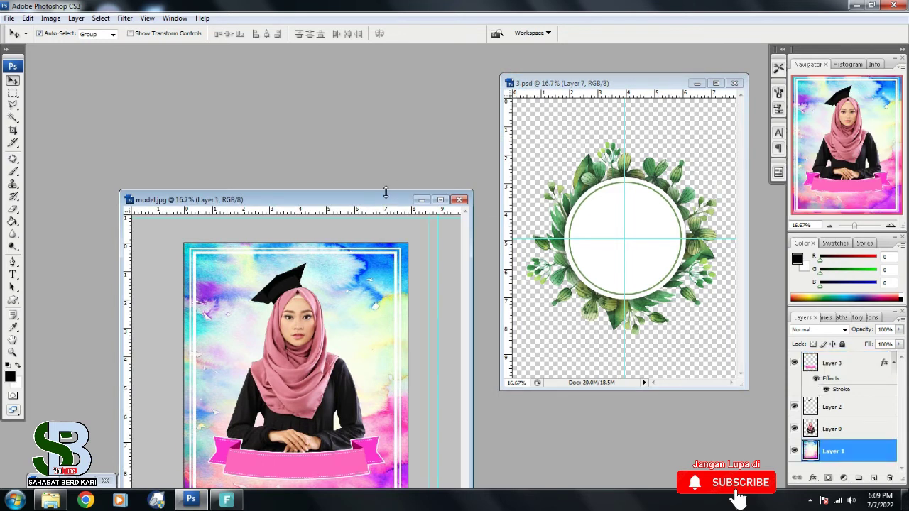
drag(343, 203, 336, 85)
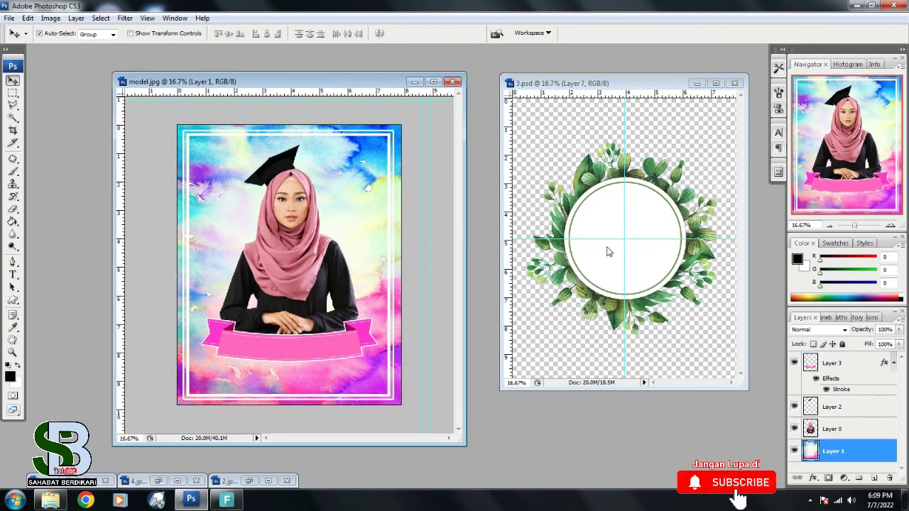
Bring the Foto dan Frame leaf group into model.jpg, centred behind the model, then minimize 3.psd
click(608, 252)
drag(587, 203, 346, 226)
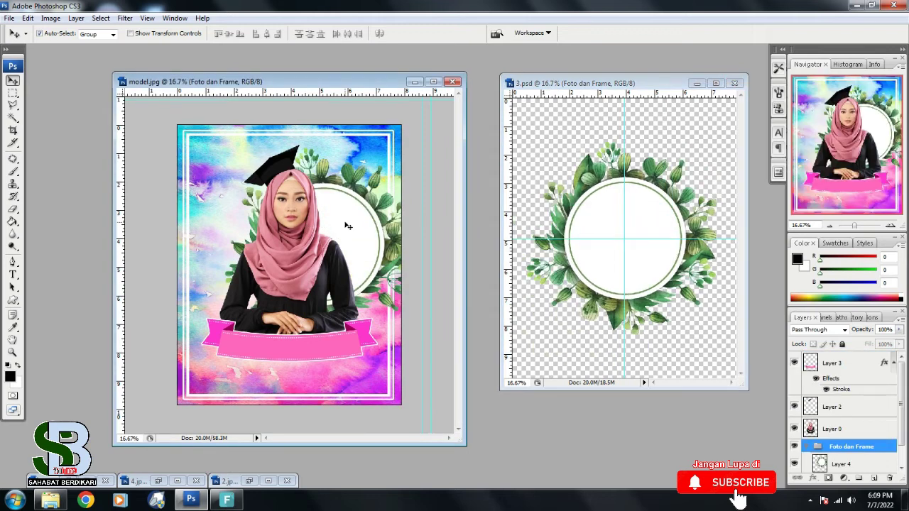
key(ctrl+t)
drag(356, 214, 320, 232)
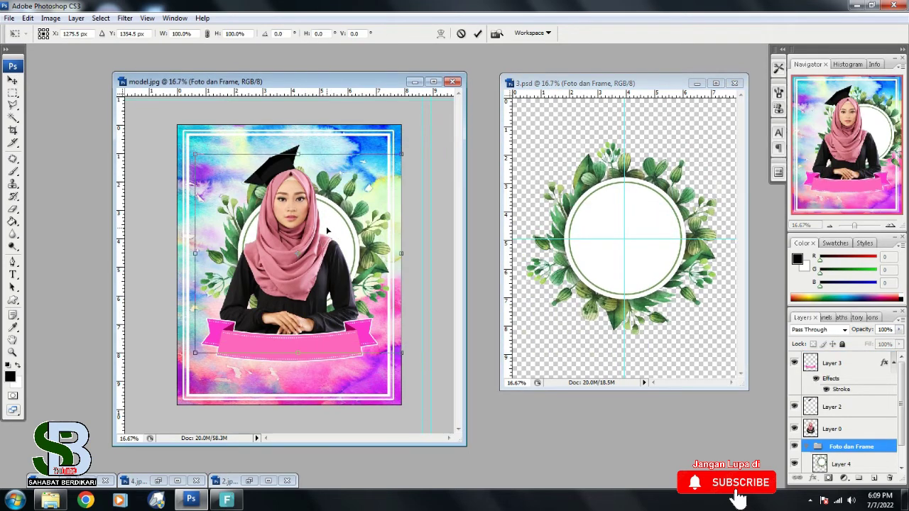
key(Down)
key(Down)
key(Down)
key(Down)
key(Down)
key(Down)
key(Return)
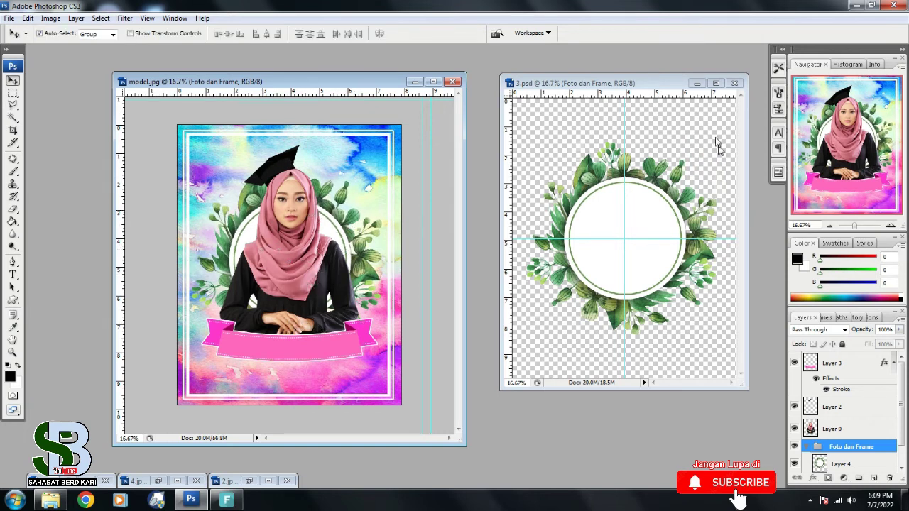
click(697, 83)
drag(331, 86, 422, 84)
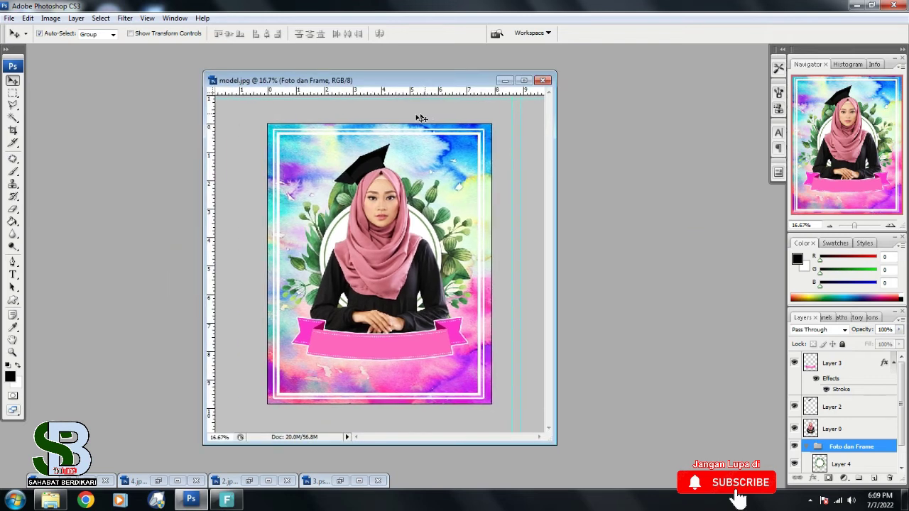
Zoom the composite to 33.33% in full-screen mode and select the Horizontal Type Tool
key(ctrl+plus)
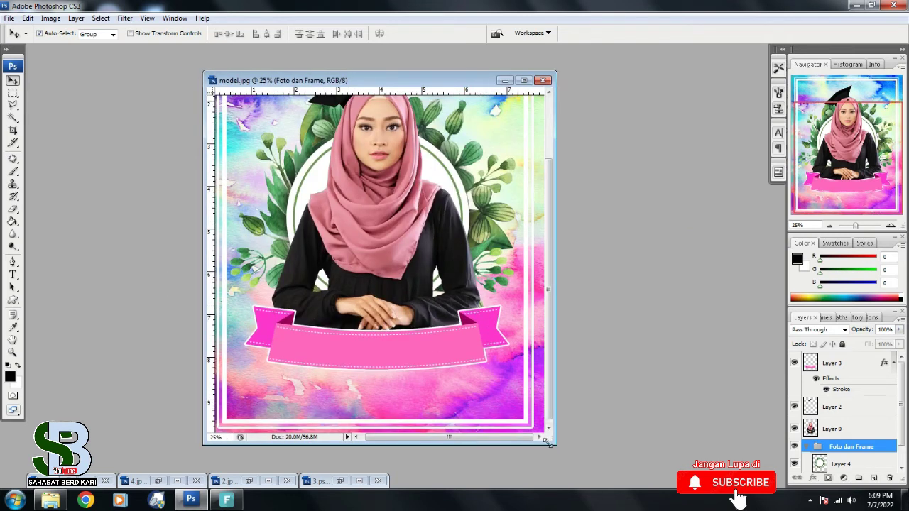
key(f)
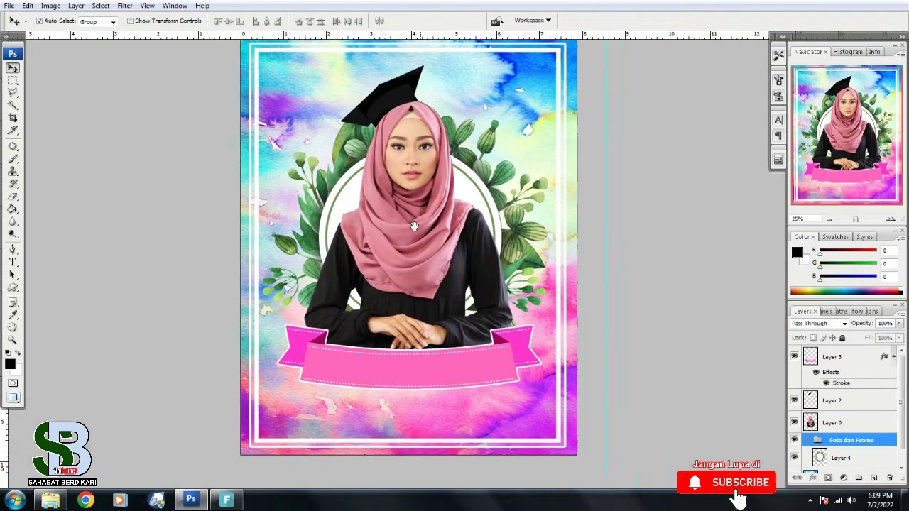
key(ctrl+plus)
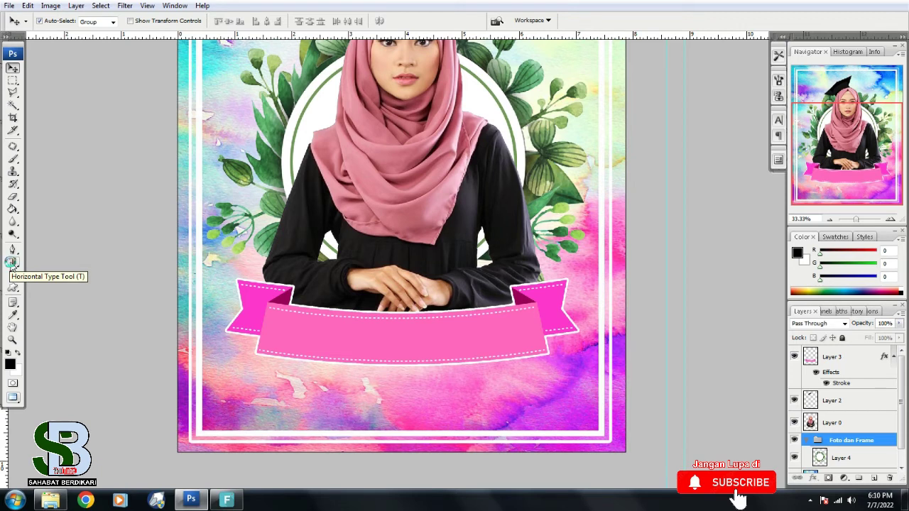
click(11, 262)
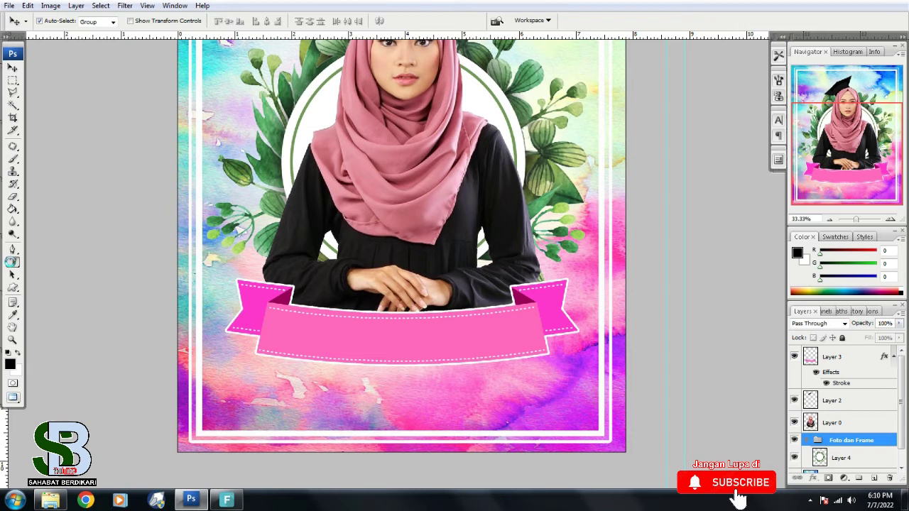
click(12, 262)
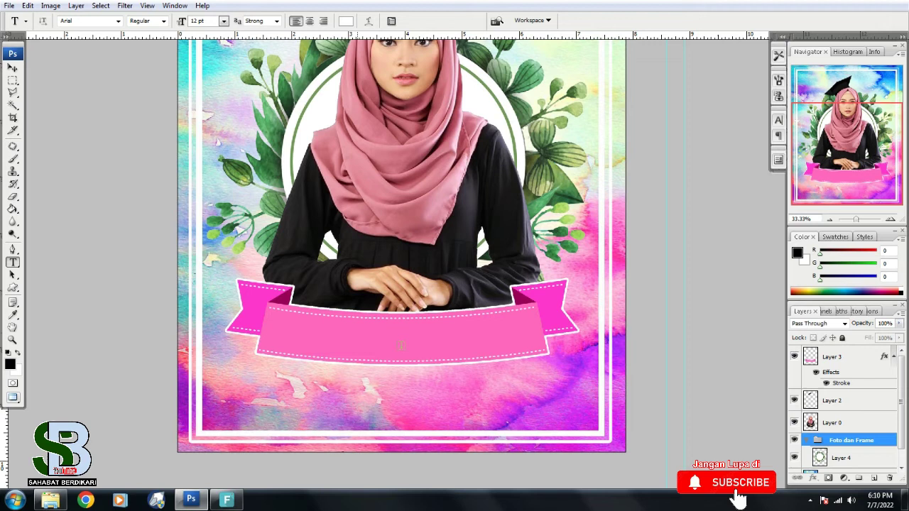
Write PUTRI CANTIK on the ribbon, move its text layer to the top, and select the text
click(400, 345)
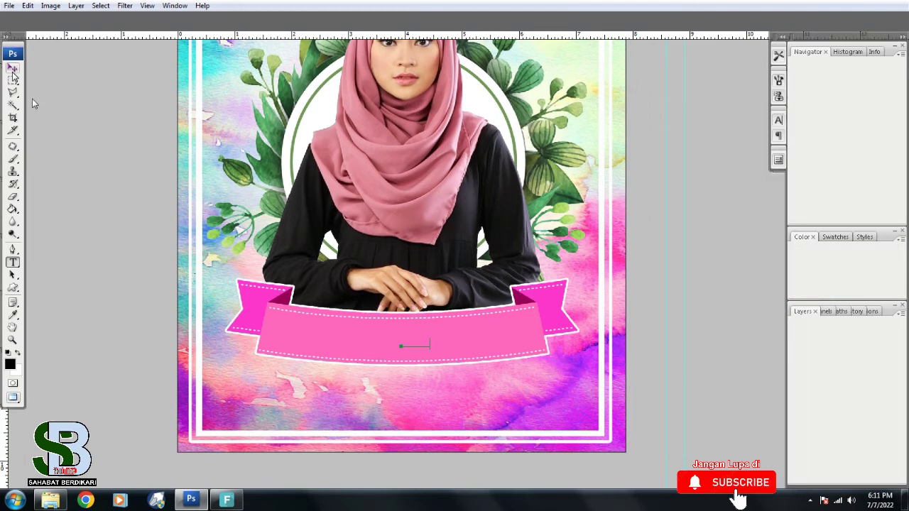
drag(870, 460, 835, 355)
text(PUTRI)
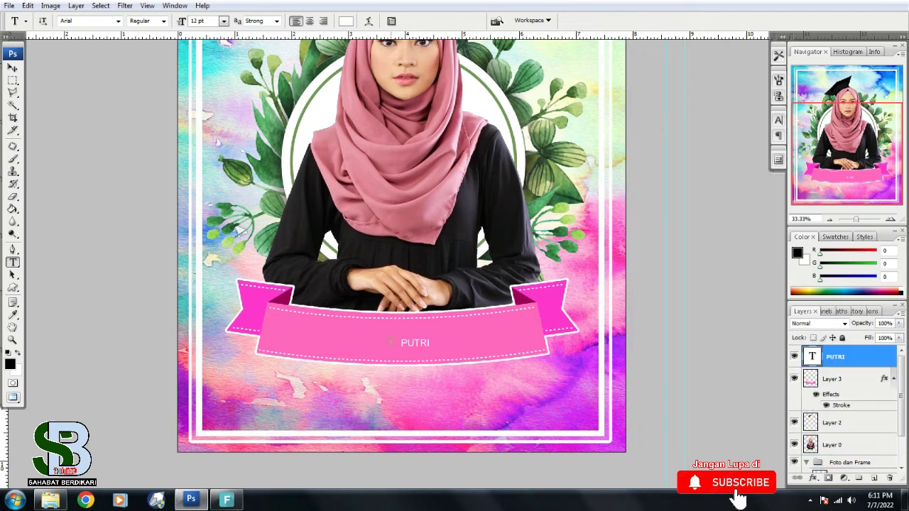
drag(400, 343, 428, 344)
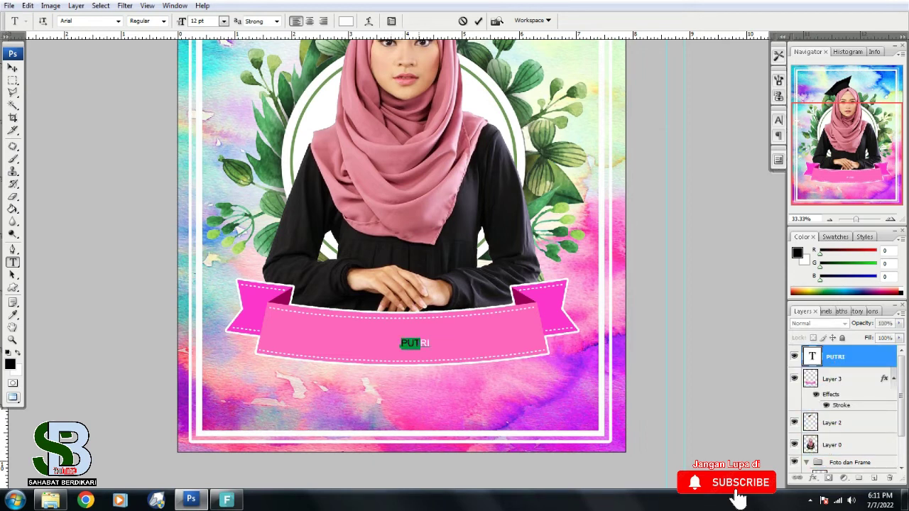
click(440, 350)
text(CANTIK)
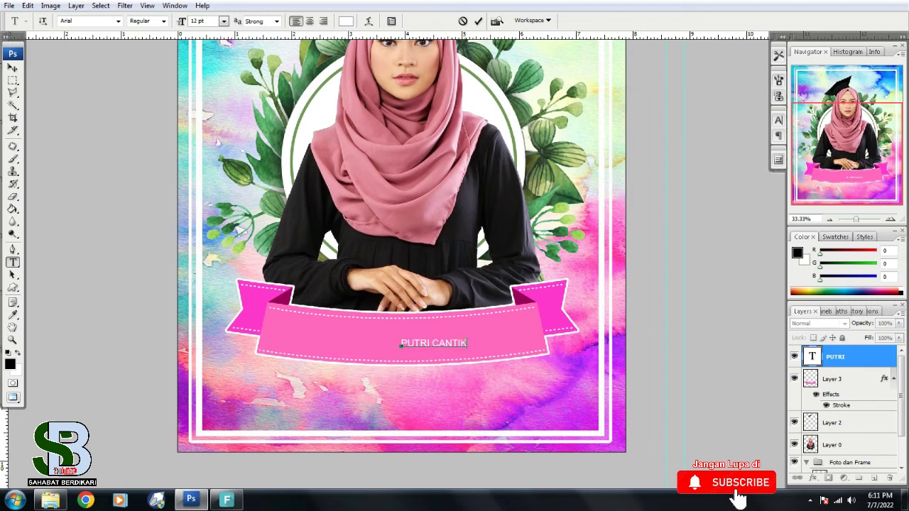
drag(468, 345, 376, 332)
Centre-align the PUTRI CANTIK text and set its size to 33 pt
click(223, 21)
click(233, 115)
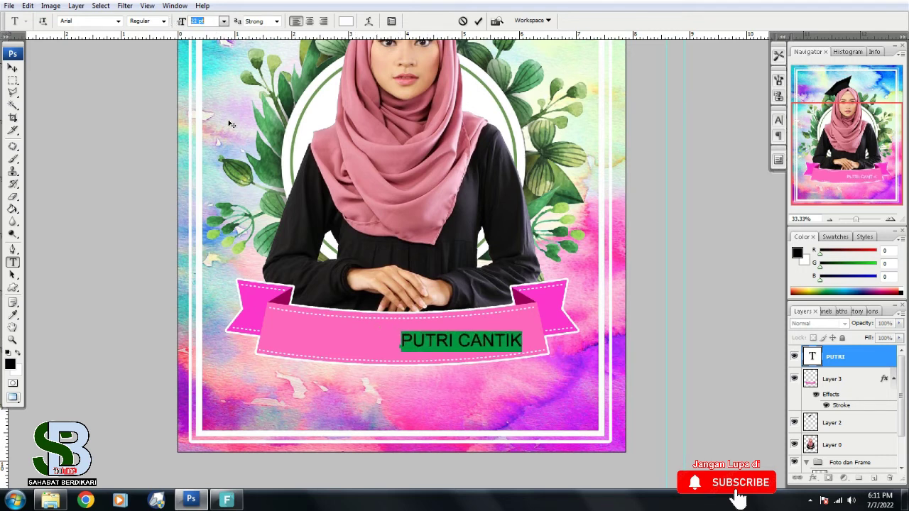
click(310, 21)
drag(169, 23, 179, 88)
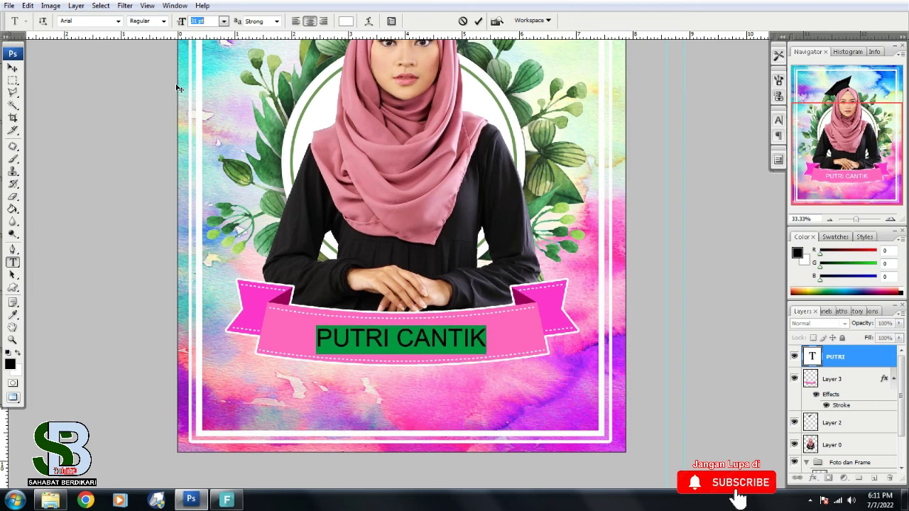
text(33)
key(Return)
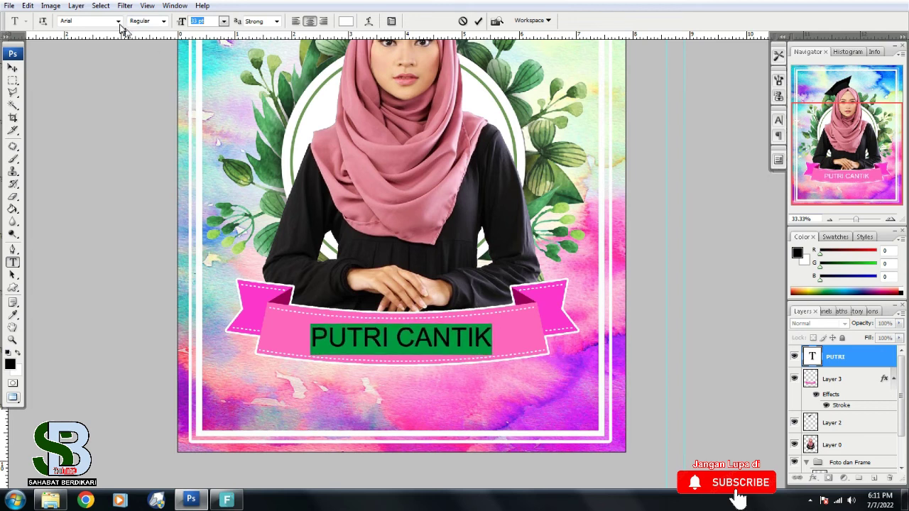
Set the PUTRI CANTIK text in the HB Sketch Demo font
click(118, 20)
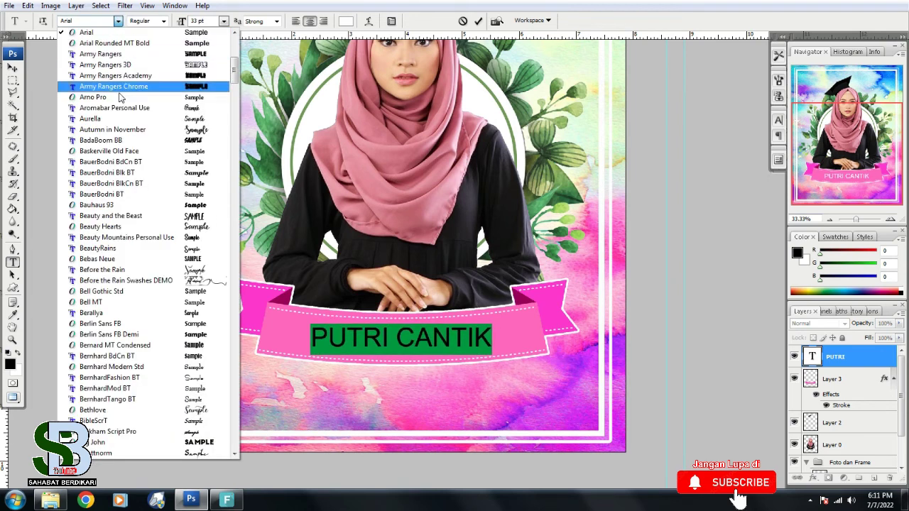
scroll(120, 71, up, 4)
scroll(121, 66, up, 3)
scroll(121, 66, up, 2)
scroll(126, 237, down, 3)
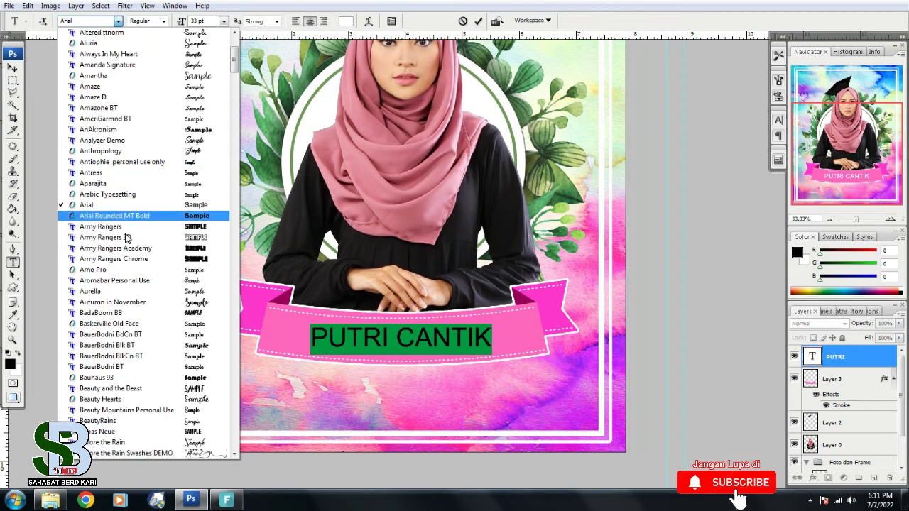
scroll(142, 281, down, 6)
scroll(152, 242, down, 2)
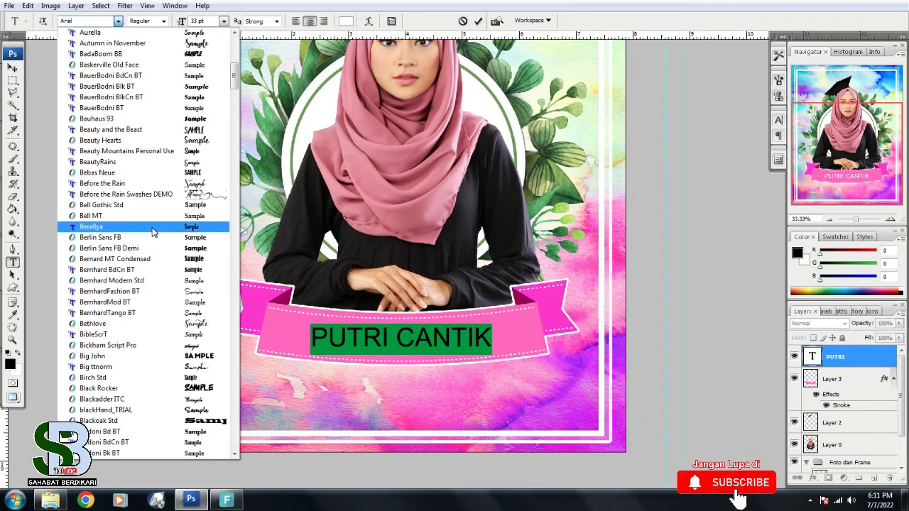
scroll(152, 220, down, 3)
scroll(156, 177, down, 5)
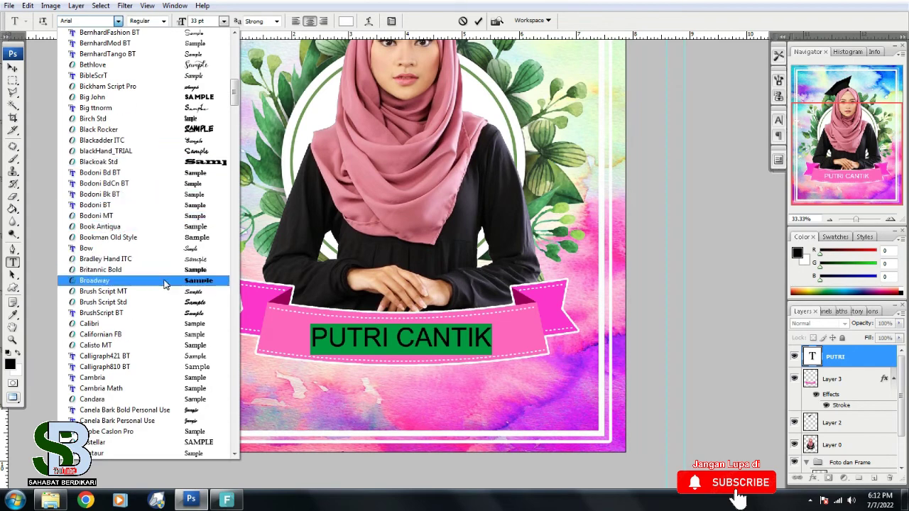
scroll(165, 284, down, 5)
scroll(163, 319, down, 4)
scroll(163, 334, down, 4)
scroll(168, 138, down, 5)
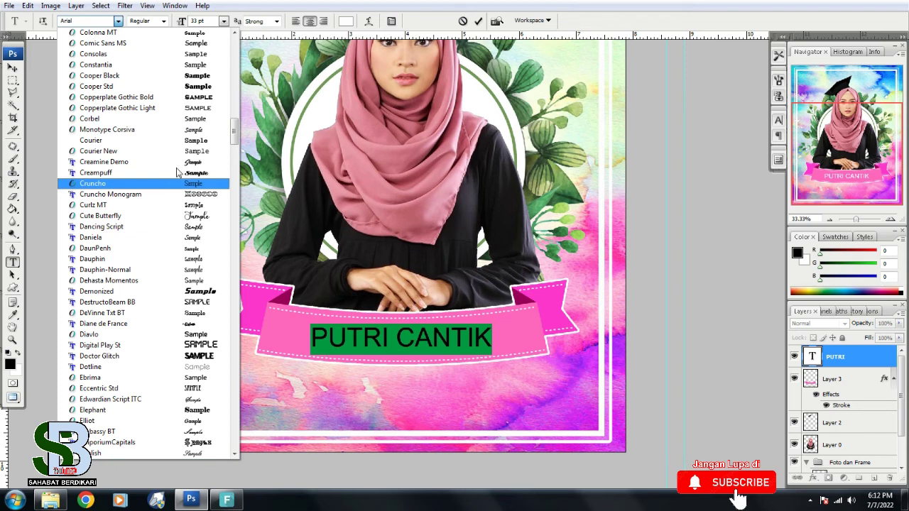
scroll(159, 219, down, 5)
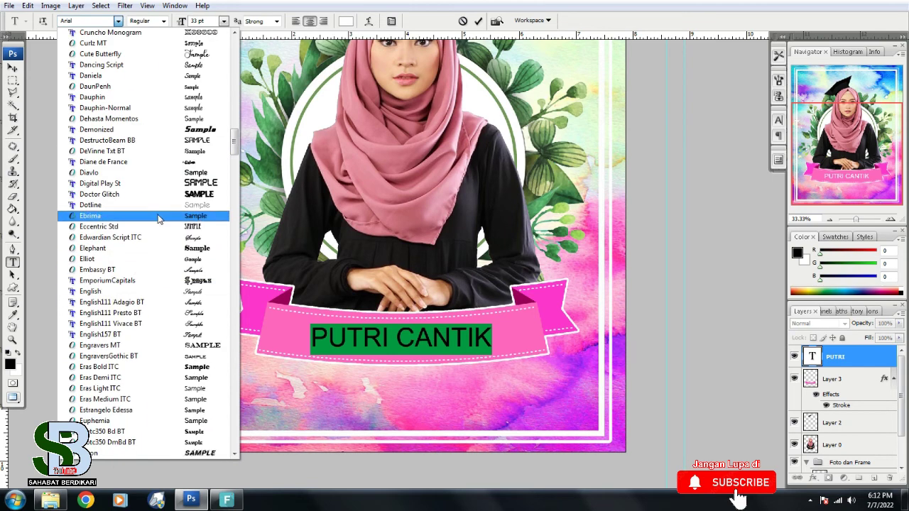
scroll(165, 334, down, 5)
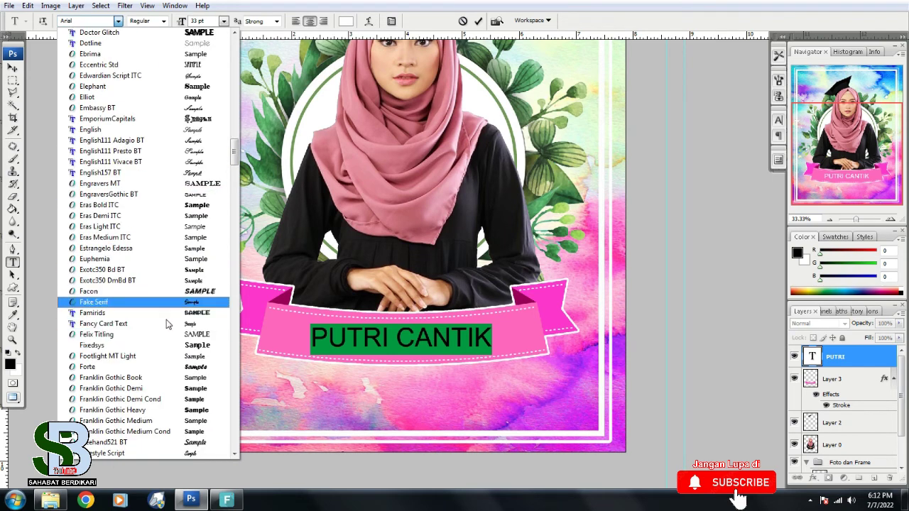
scroll(164, 284, down, 5)
scroll(160, 324, down, 5)
scroll(155, 237, down, 5)
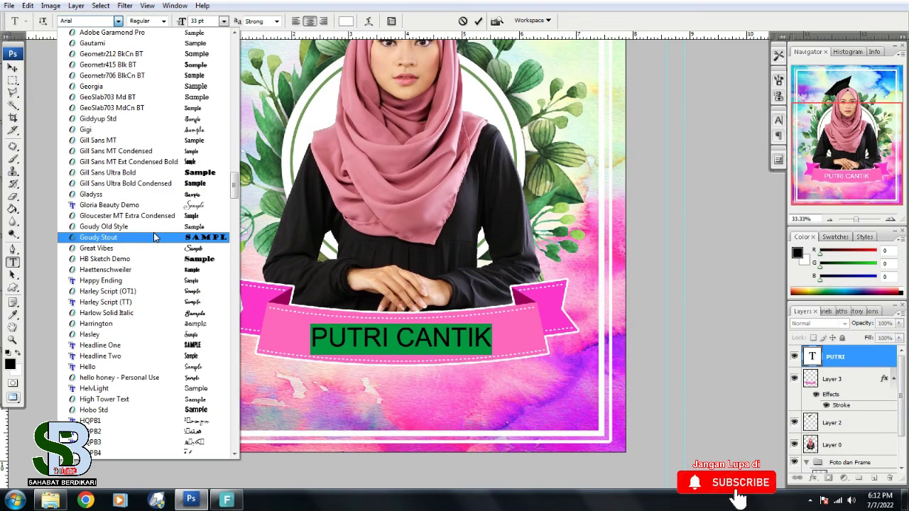
click(151, 260)
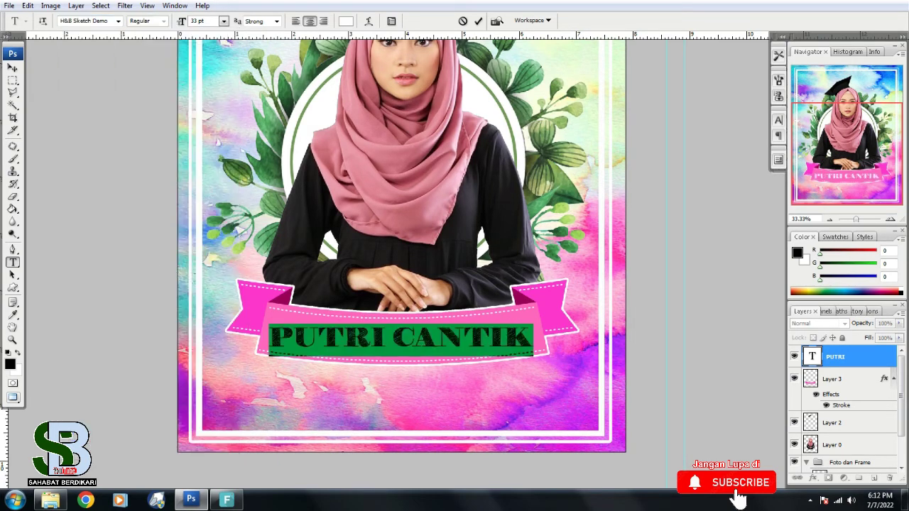
Warp PUTRI CANTIK with the Arc style at about -5% bend
click(401, 345)
key(ctrl+a)
click(401, 345)
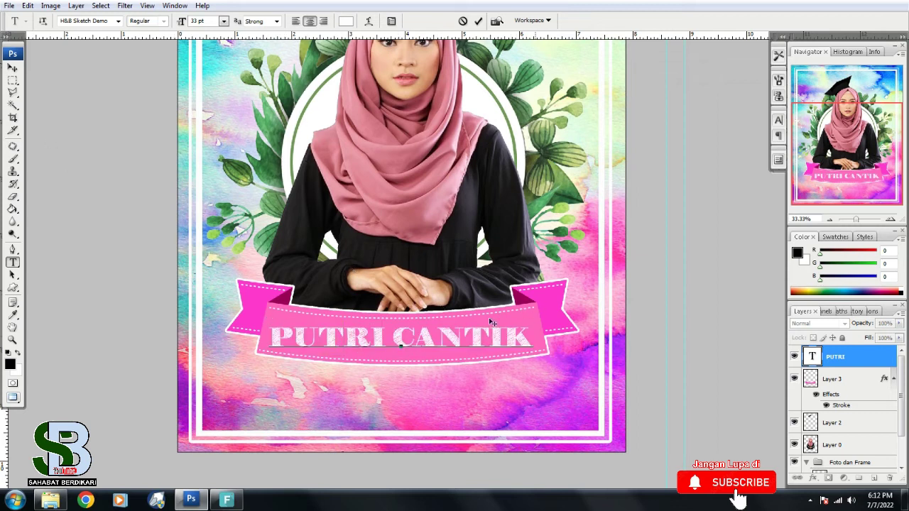
key(ctrl+a)
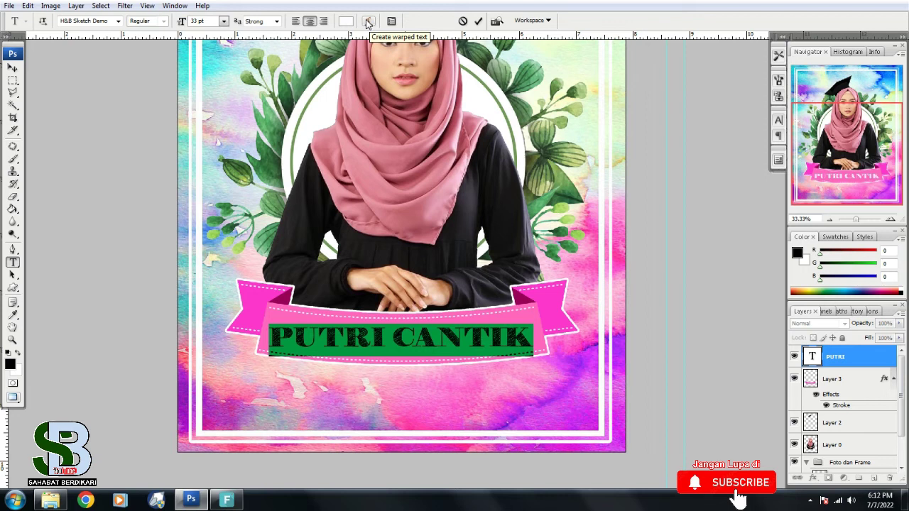
click(367, 22)
click(668, 91)
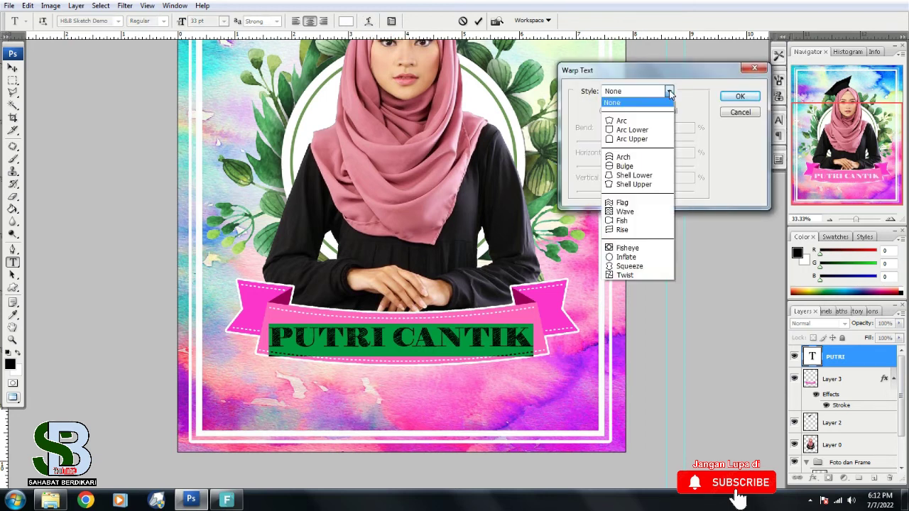
click(641, 122)
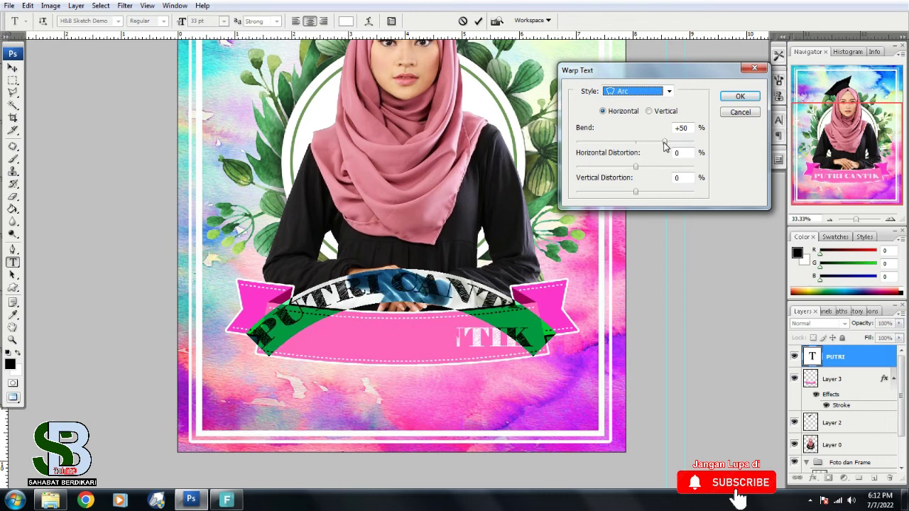
mouse_move(665, 145)
mouse_down()
mouse_move(624, 145)
mouse_move(633, 147)
mouse_up()
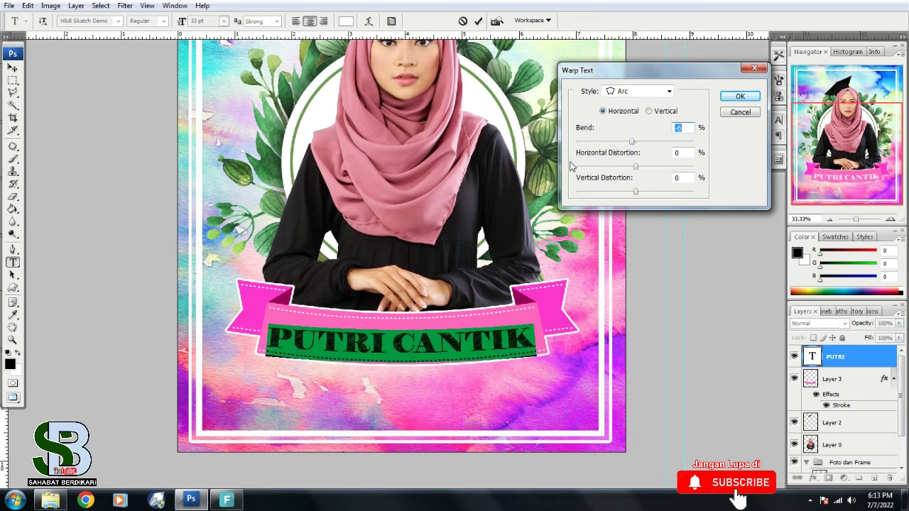
click(740, 97)
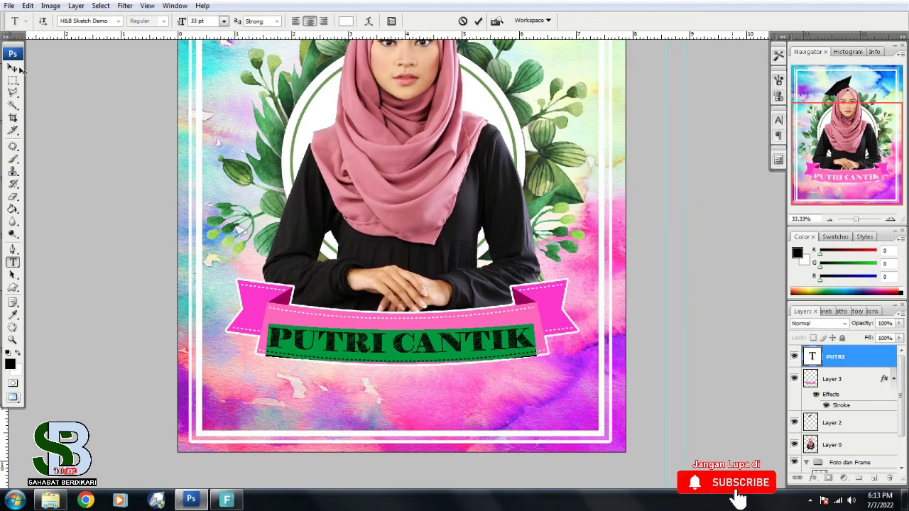
Narrow the PUTRI CANTIK text to about 95.4% width and nudge it right on the ribbon
click(13, 67)
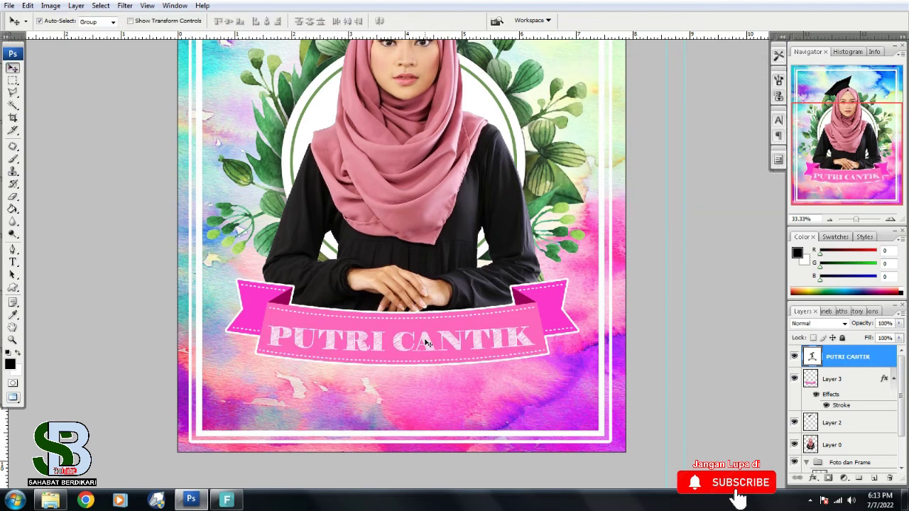
key(ctrl+t)
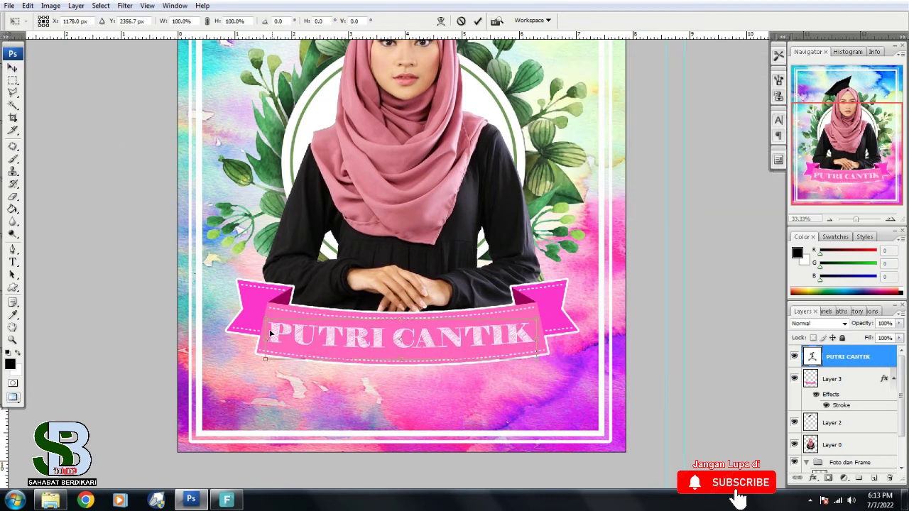
drag(266, 340, 270, 340)
drag(537, 339, 528, 341)
drag(479, 324, 481, 324)
key(Return)
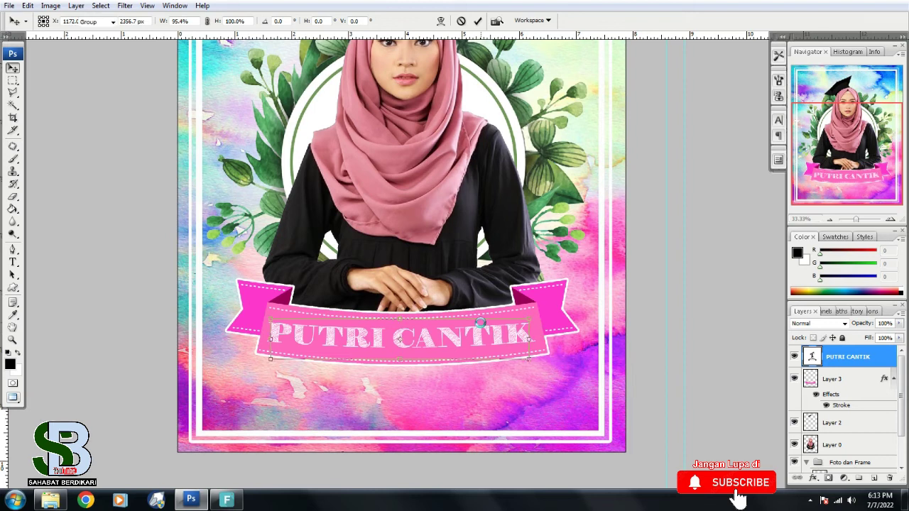
key(Return)
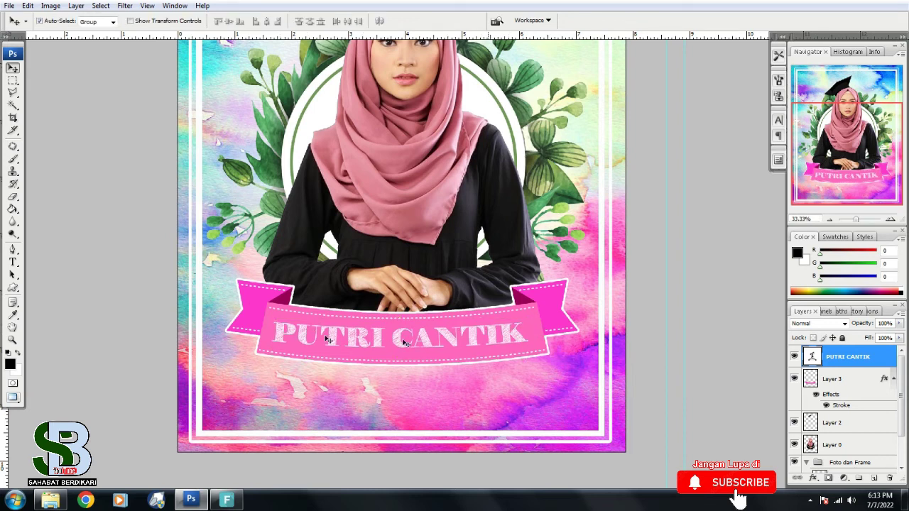
In PUTRI CANTIK's layer style, try a navy stroke and red colour overlay, then remove both
double_click(879, 358)
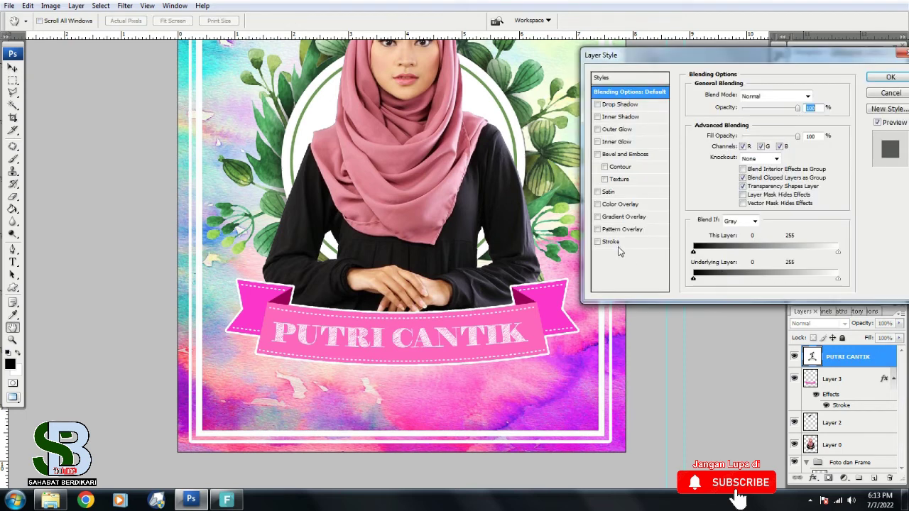
click(620, 243)
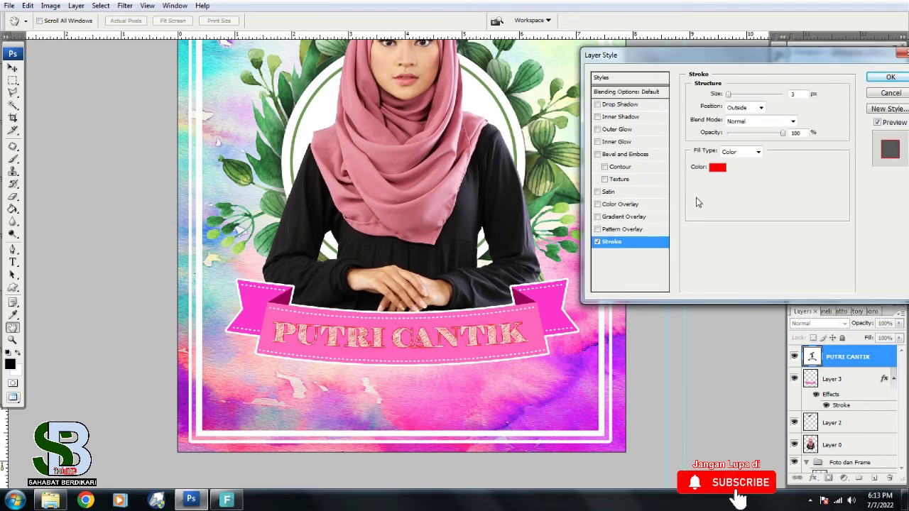
click(711, 175)
drag(784, 175, 770, 238)
click(888, 126)
click(597, 242)
click(627, 205)
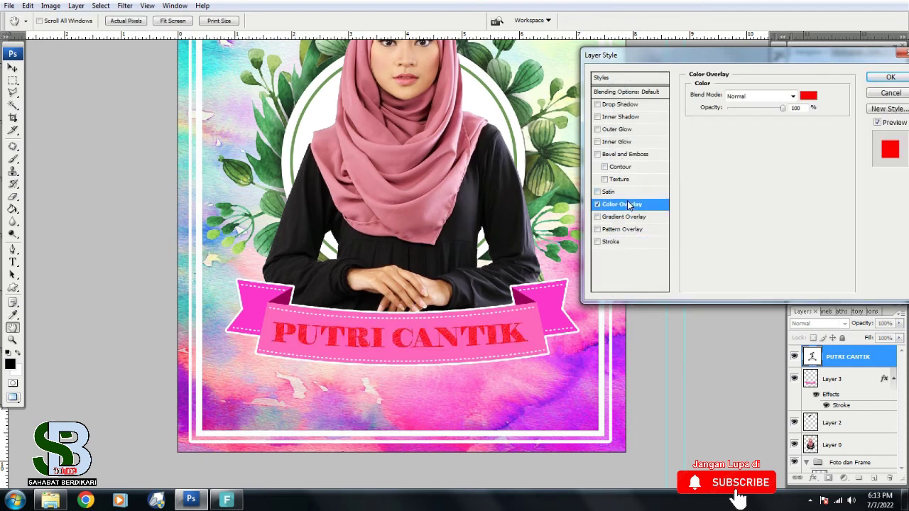
click(597, 205)
Give the text an Orange, Yellow, Orange gradient overlay
click(637, 218)
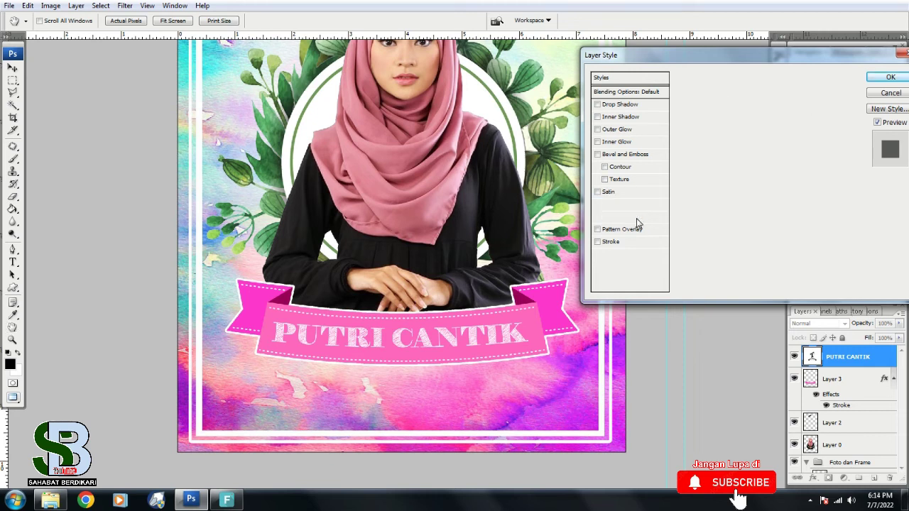
click(756, 119)
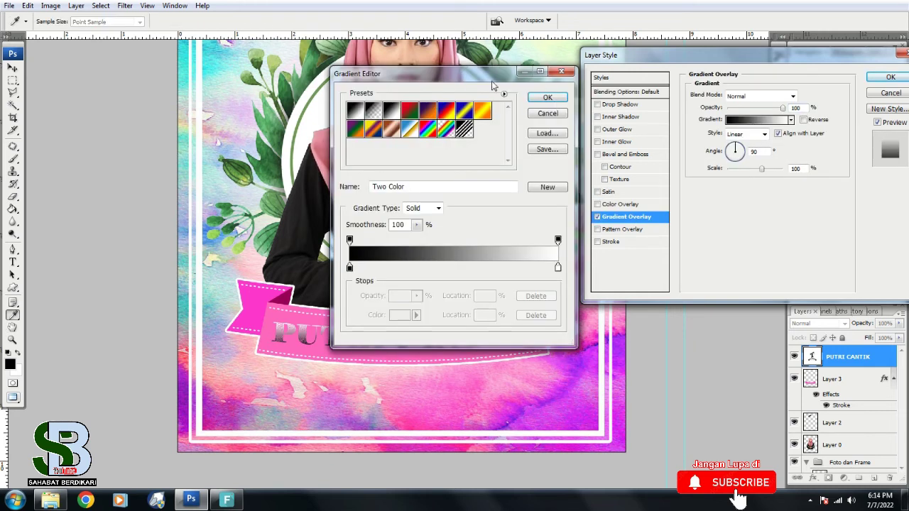
click(545, 115)
drag(497, 78, 691, 127)
click(702, 184)
click(683, 183)
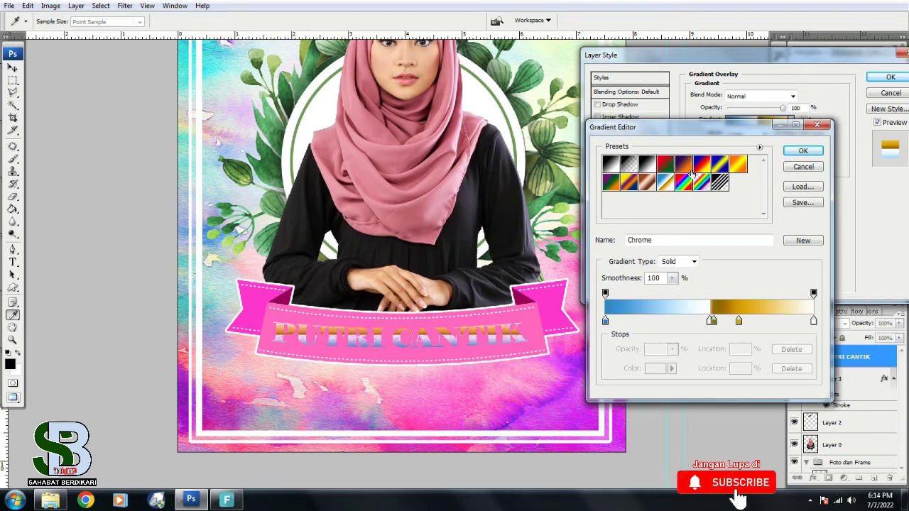
click(719, 164)
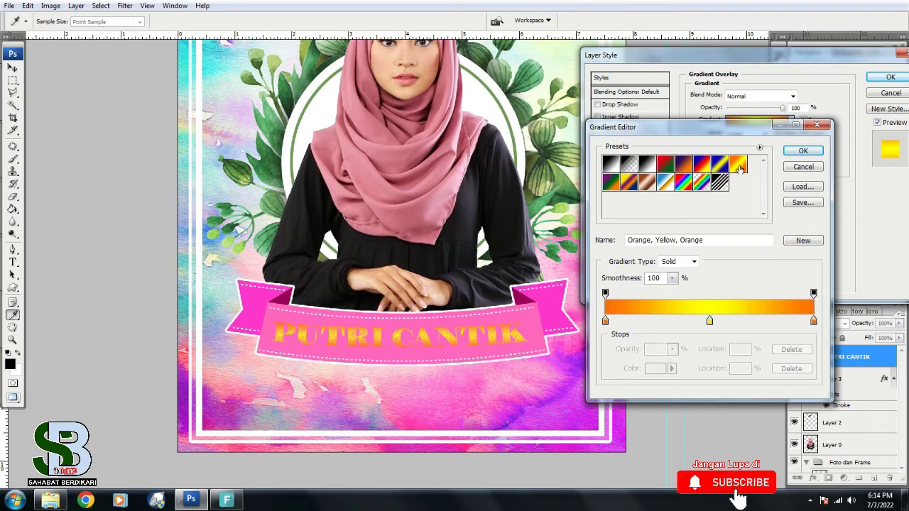
click(803, 150)
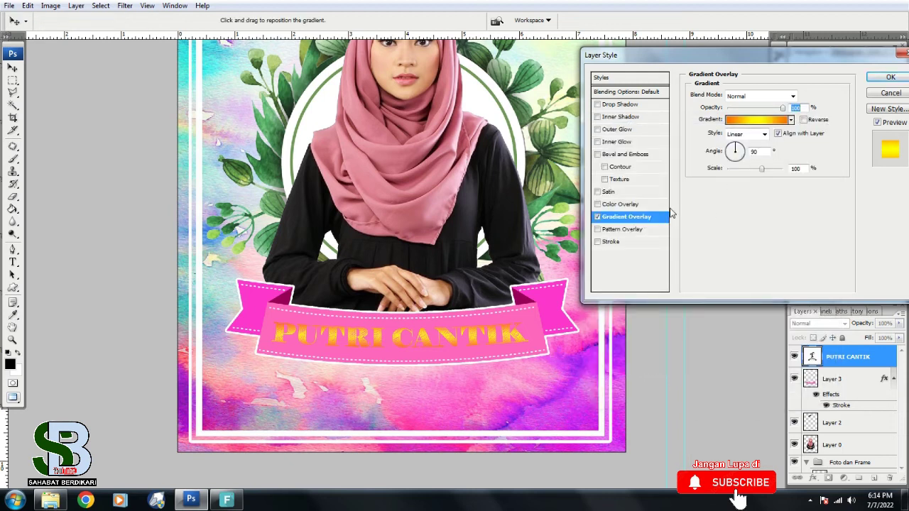
Add a black outline stroke to the text and apply the layer styles
click(642, 243)
click(714, 167)
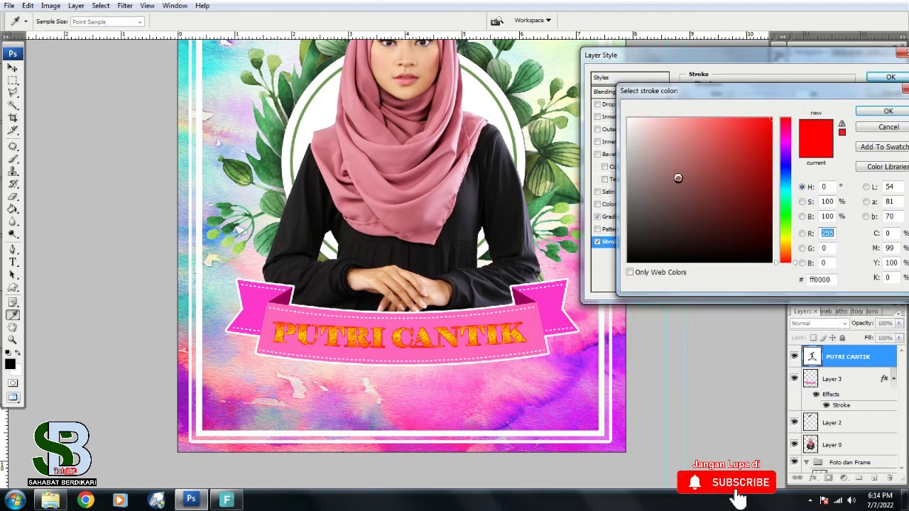
click(629, 119)
click(867, 113)
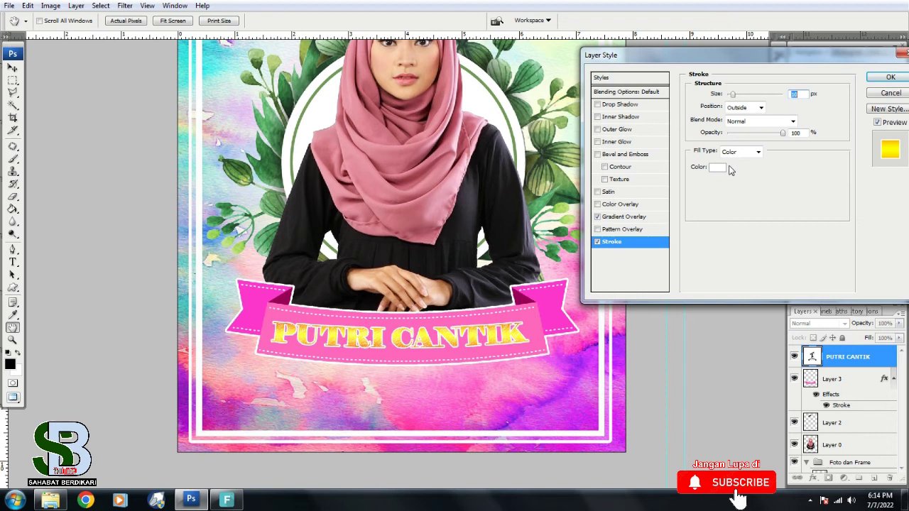
click(718, 167)
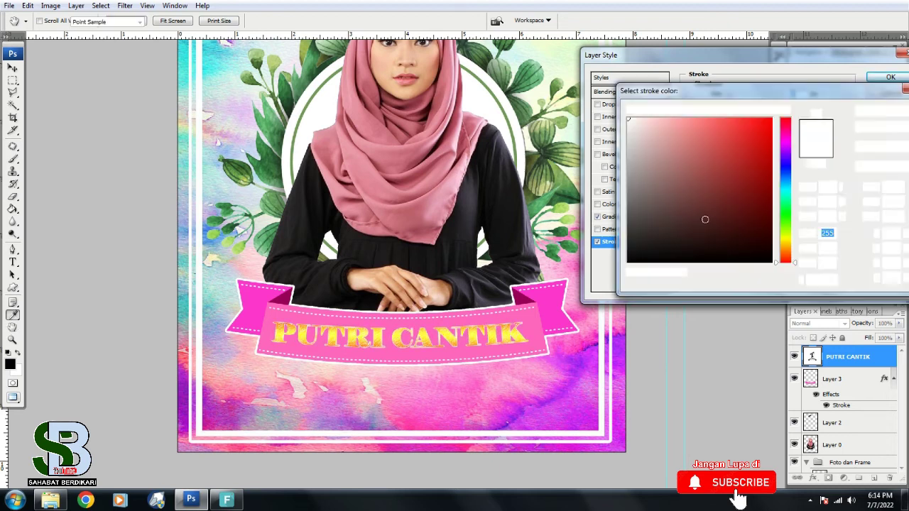
click(640, 257)
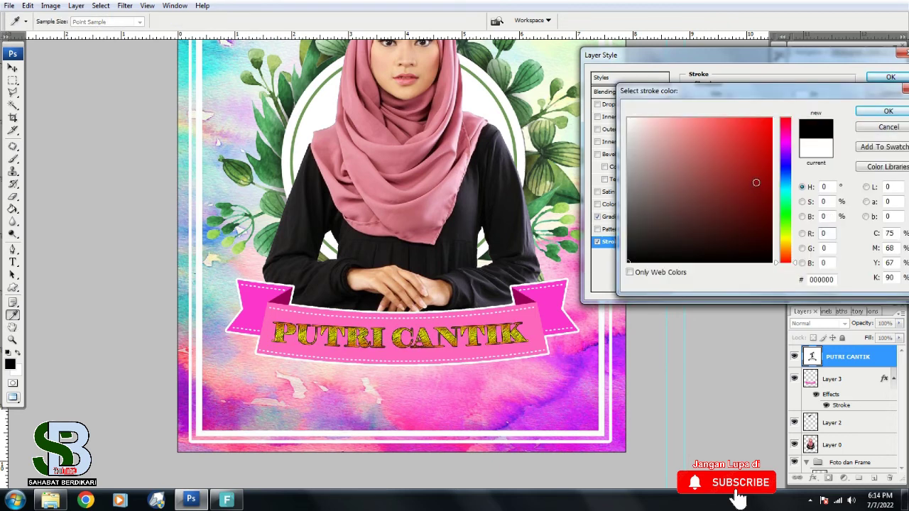
click(888, 111)
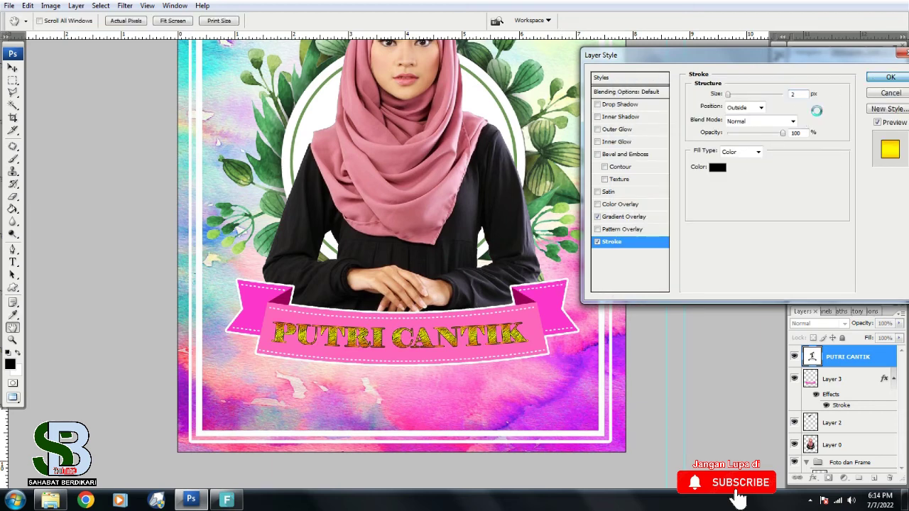
click(890, 76)
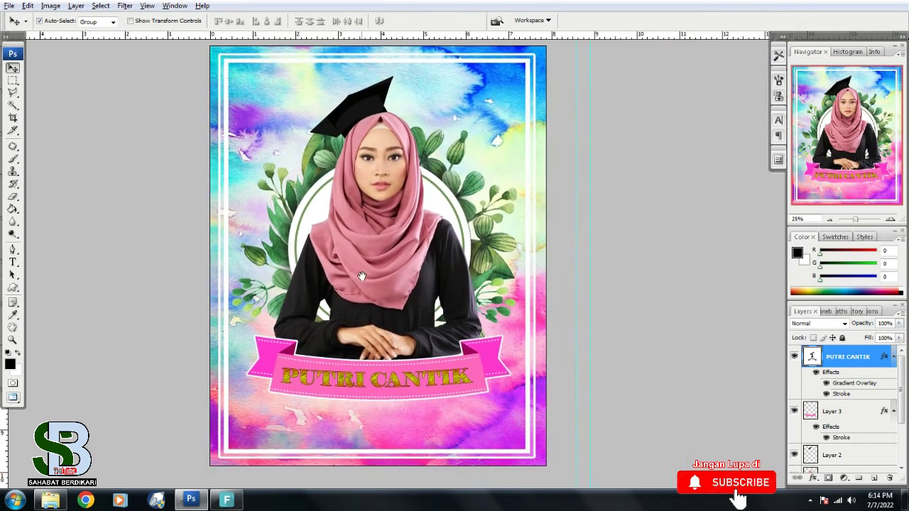
Place a copy of the PUTRI CANTIK text below the ribbon
drag(361, 275, 367, 273)
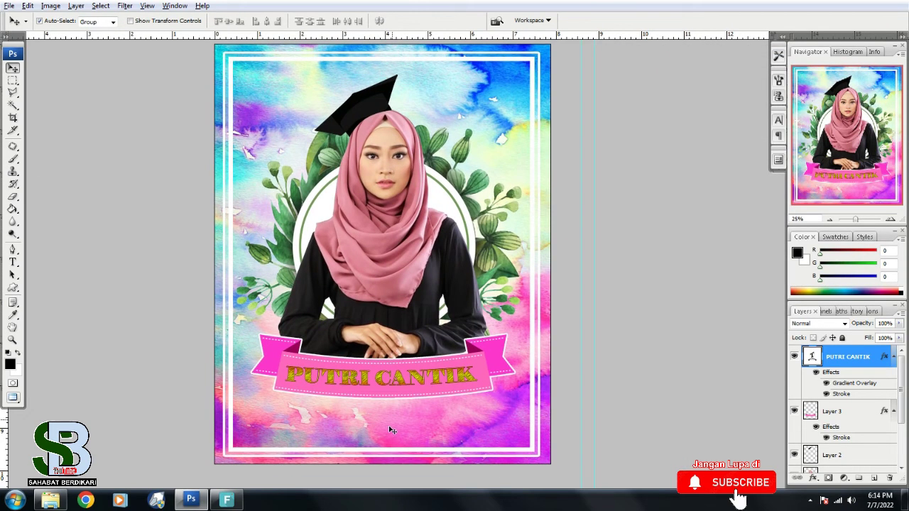
click(387, 432)
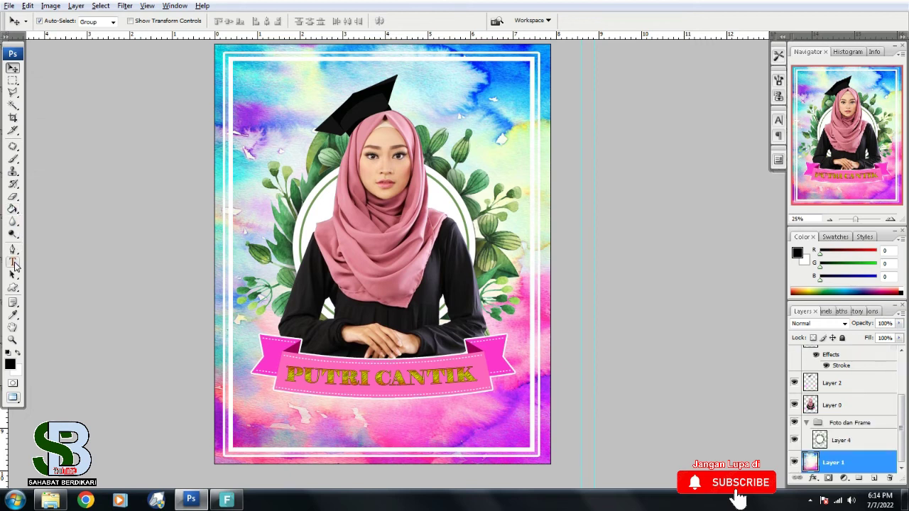
click(348, 381)
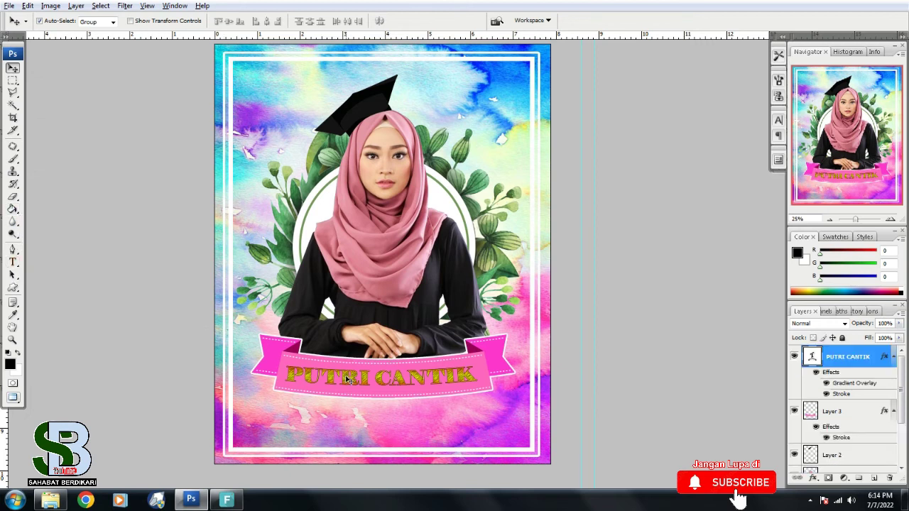
drag(348, 380, 355, 420)
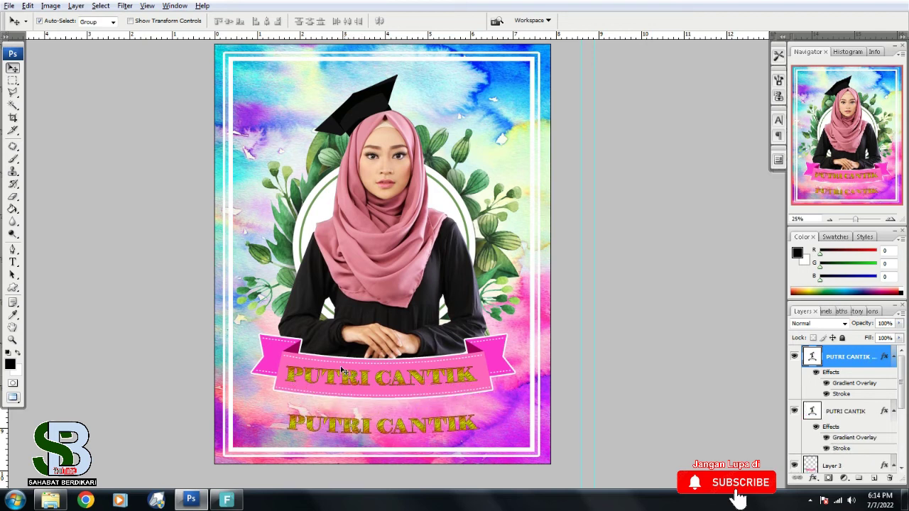
Retype the lower copy as 'Happy Graduation' and select it for a font change
click(13, 262)
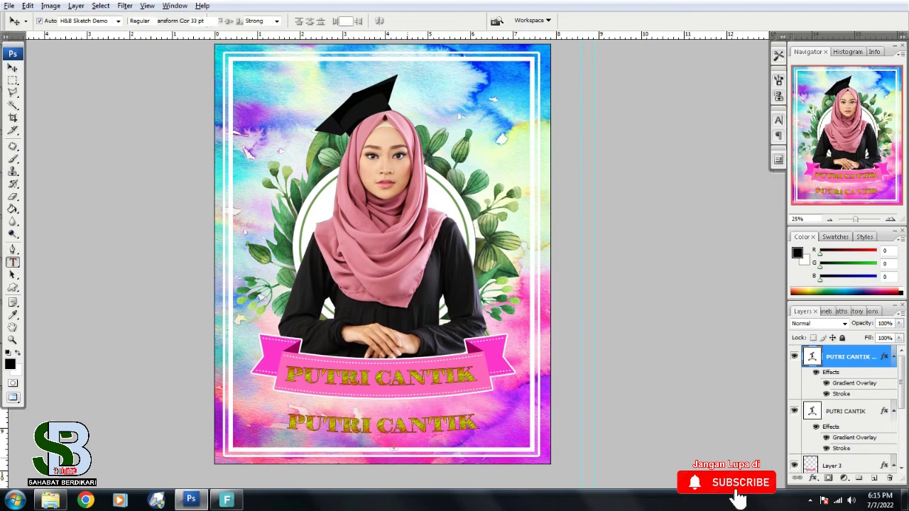
click(362, 423)
key(ctrl+a)
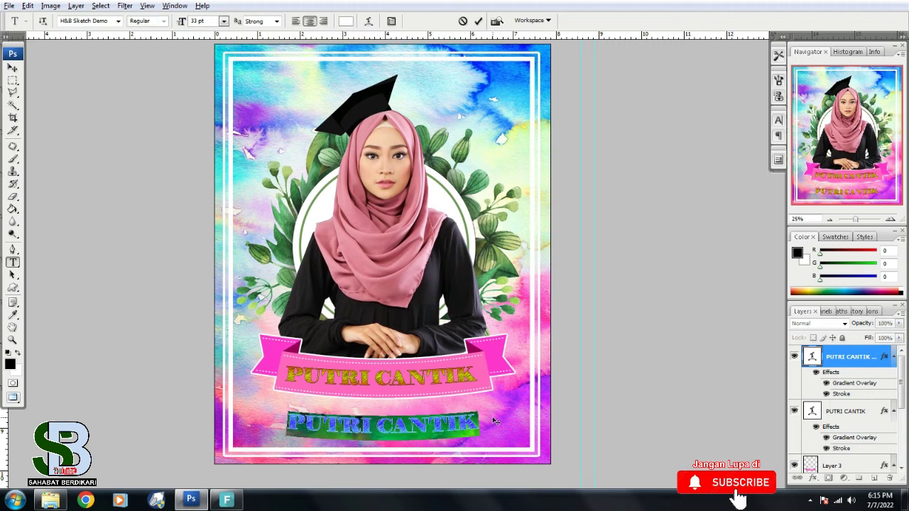
click(414, 424)
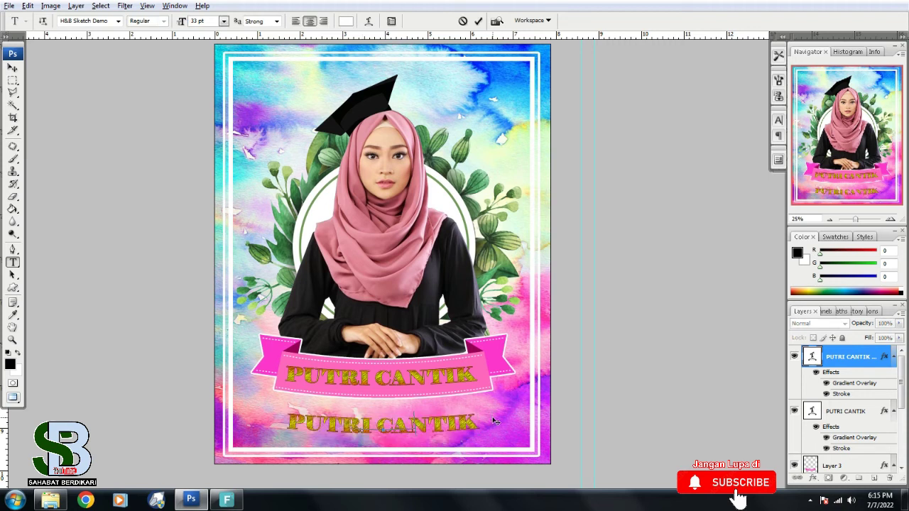
text(Happy)
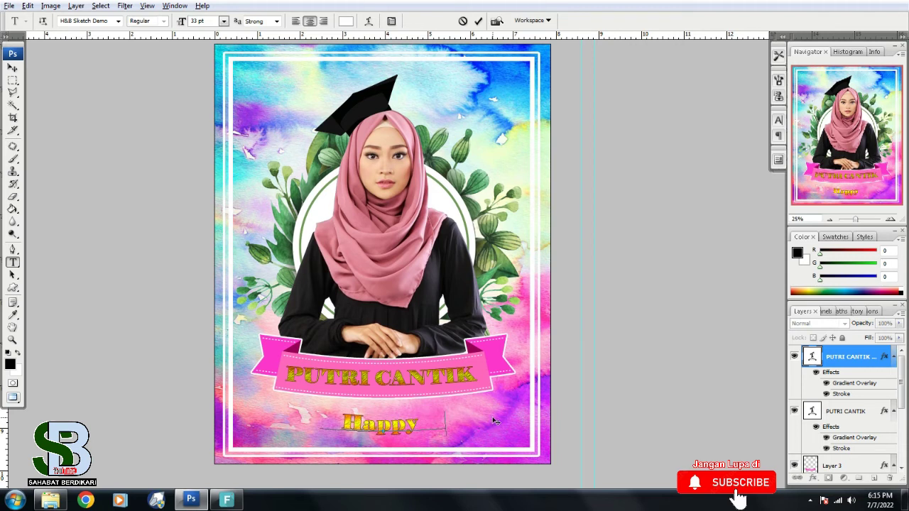
text(                    Graduation)
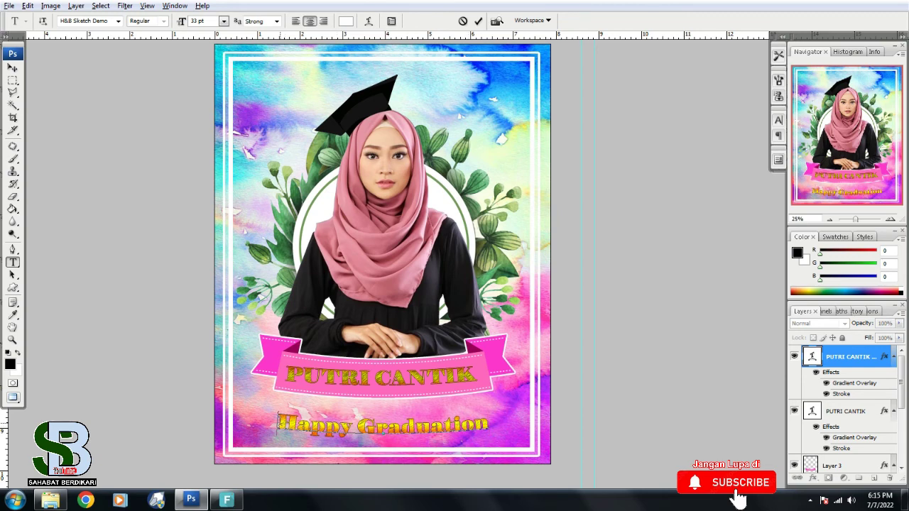
key(ctrl+a)
click(117, 21)
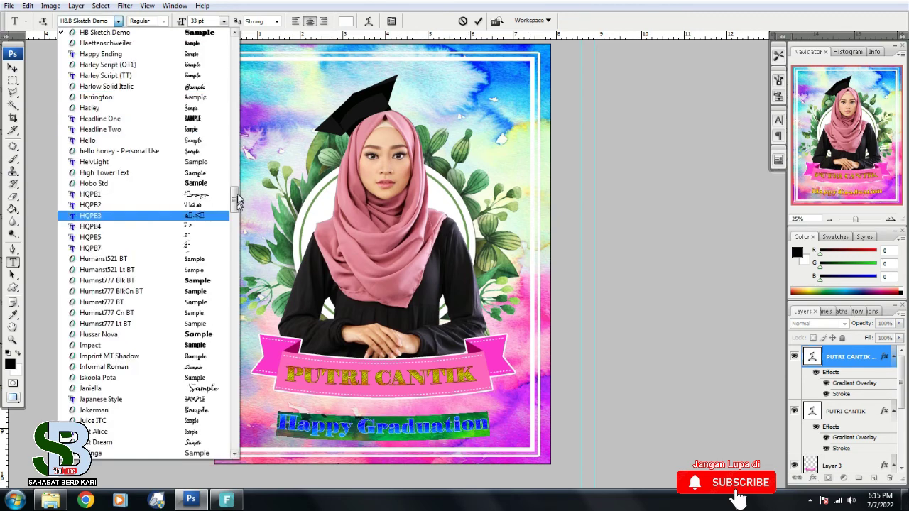
Switch the Happy Graduation text to the AnAkronism font and colour it white
mouse_move(235, 199)
mouse_down()
mouse_move(231, 435)
mouse_move(235, 61)
mouse_up()
click(198, 43)
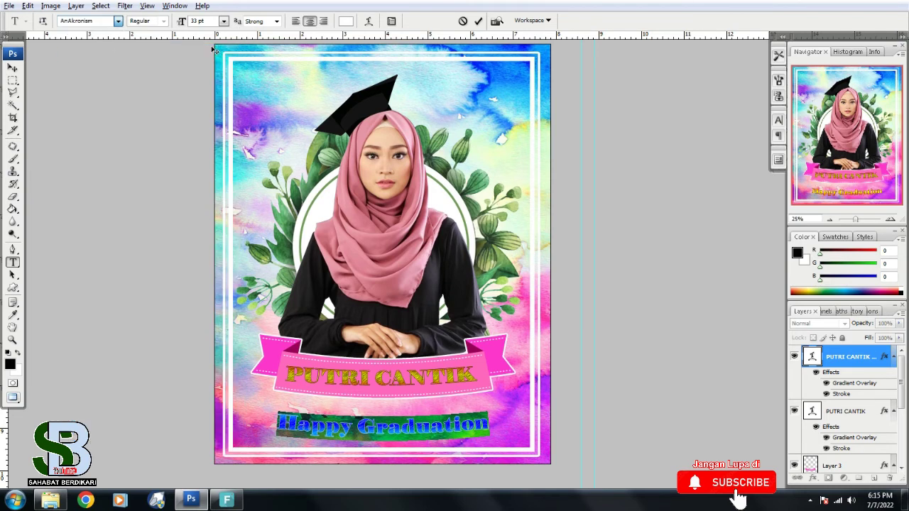
drag(287, 426, 480, 426)
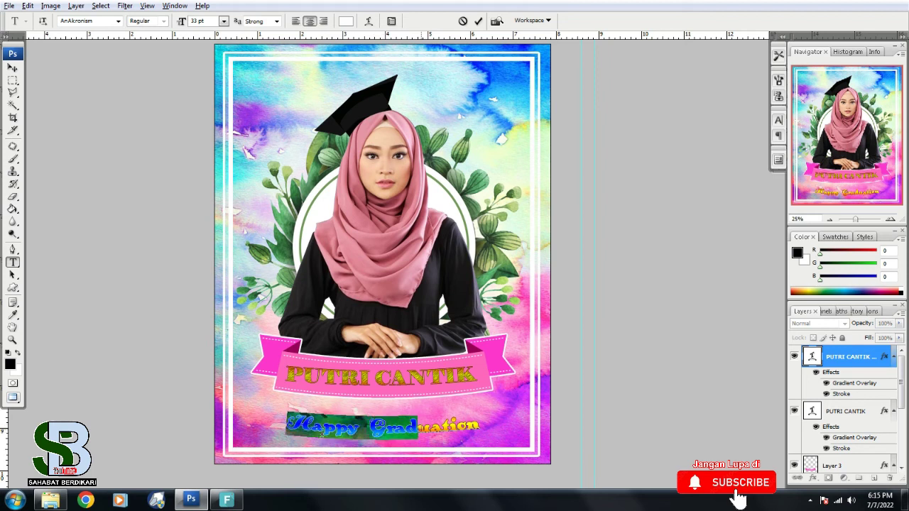
click(346, 21)
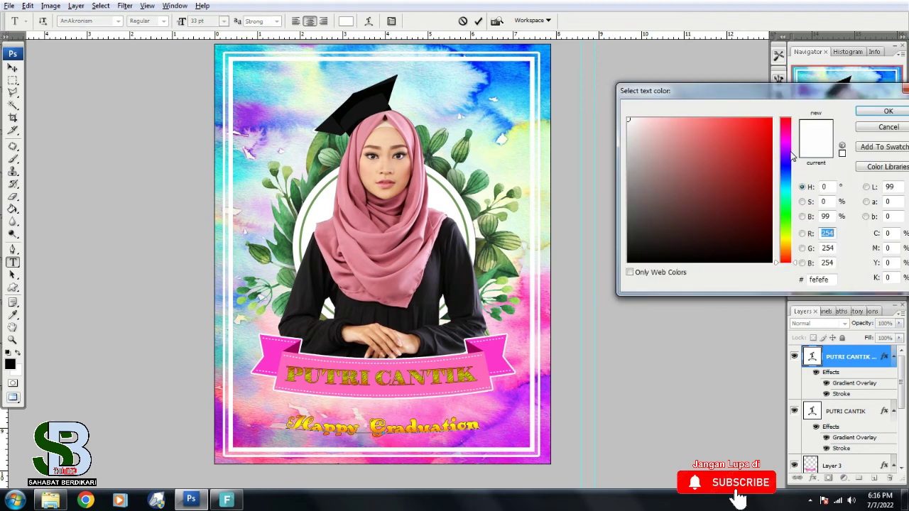
drag(638, 134, 628, 120)
click(887, 111)
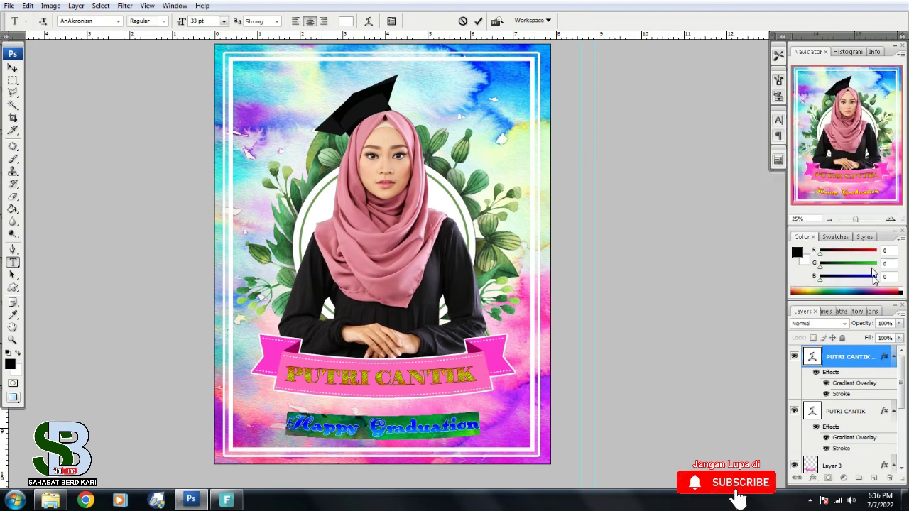
click(874, 353)
Turn off the gold Gradient Overlay and set the black Stroke to 1 px
double_click(871, 355)
click(597, 242)
click(597, 217)
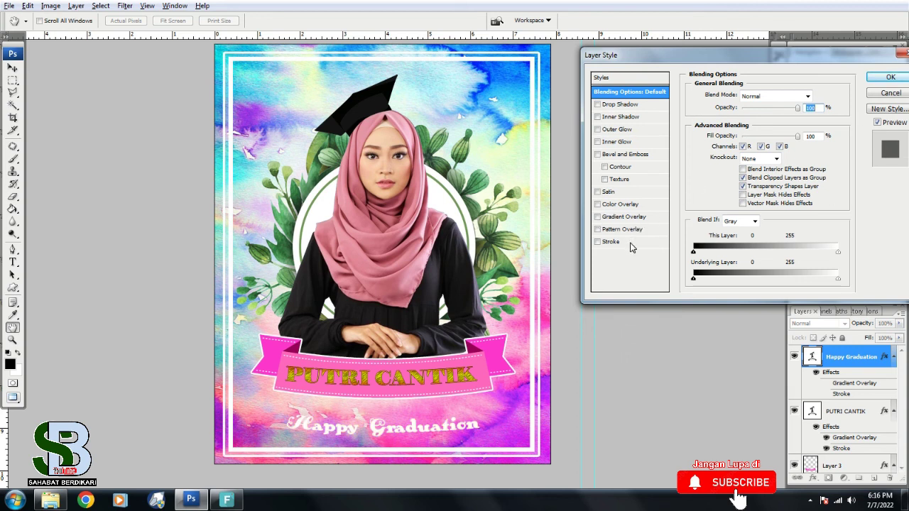
click(612, 242)
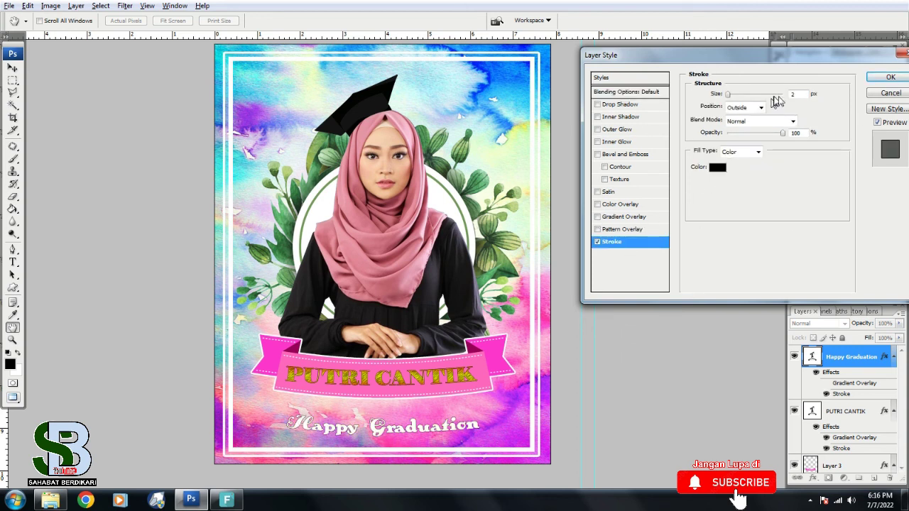
text(1)
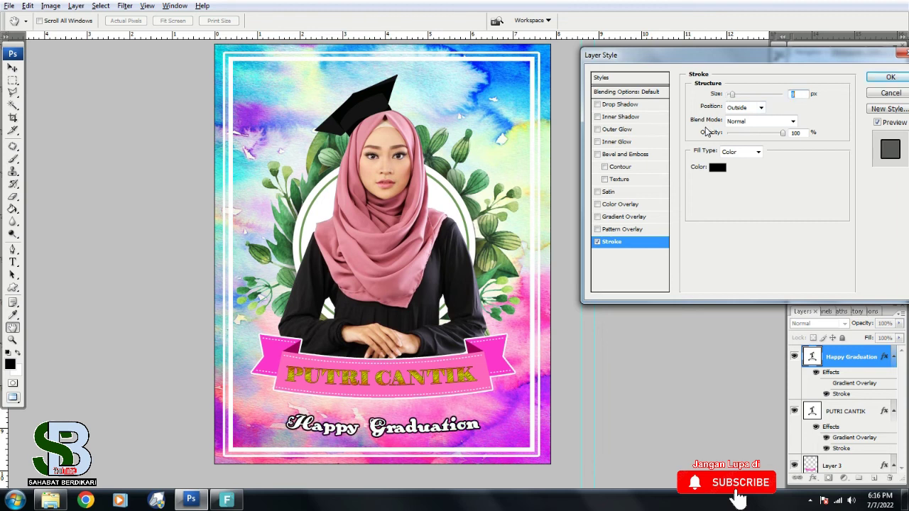
click(890, 76)
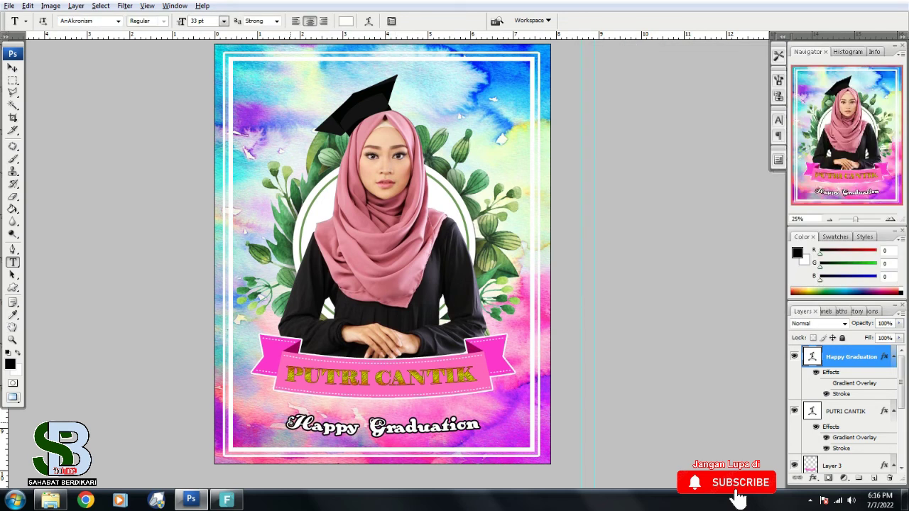
Enlarge the Happy Graduation text to 48 pt
double_click(812, 357)
click(199, 20)
text(48)
key(Return)
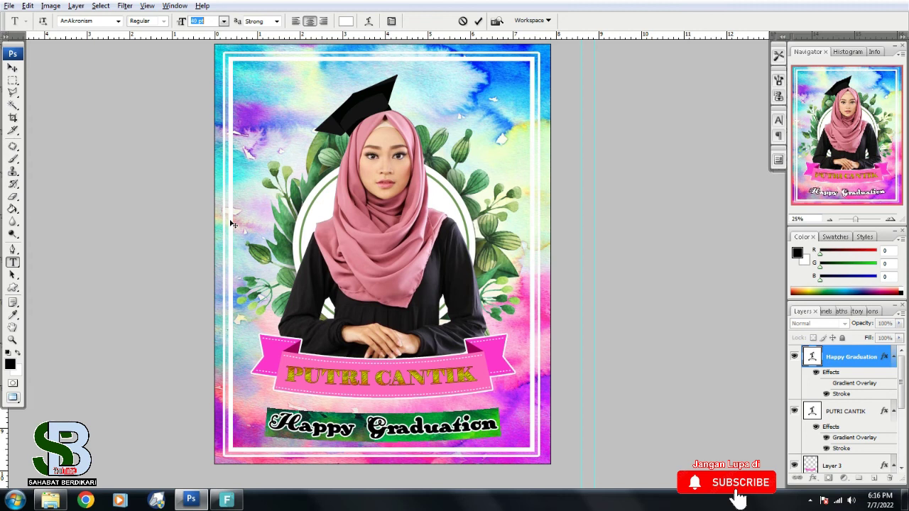
click(14, 69)
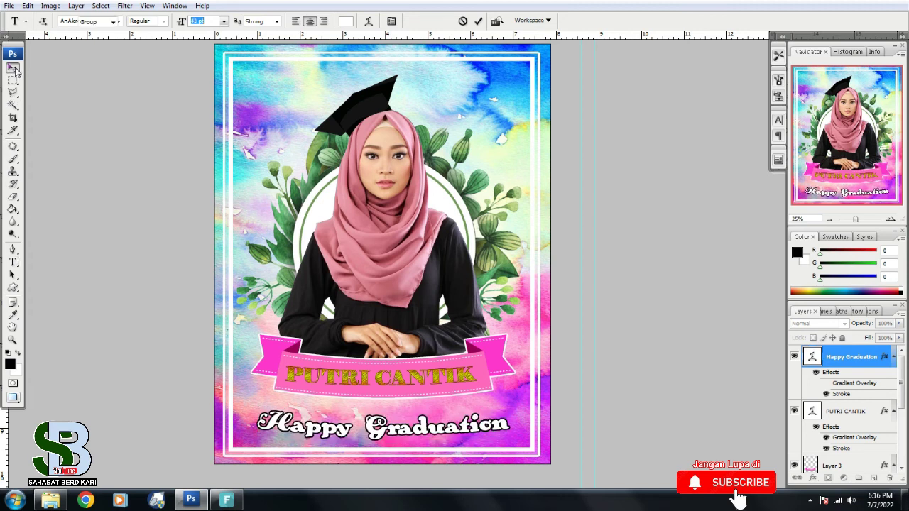
Zoom out to the whole poster and flatten all layers into one Background layer
alt+click(398, 233)
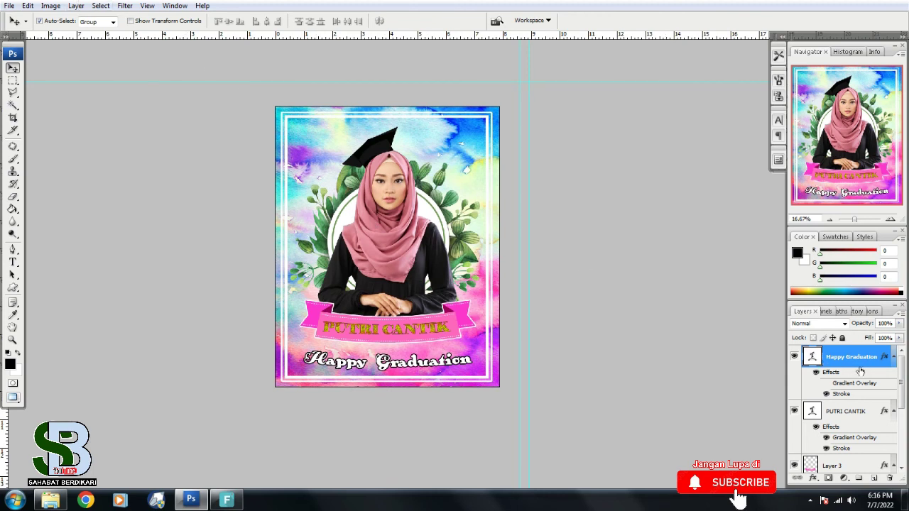
scroll(858, 370, down, 5)
scroll(847, 391, up, 5)
click(75, 6)
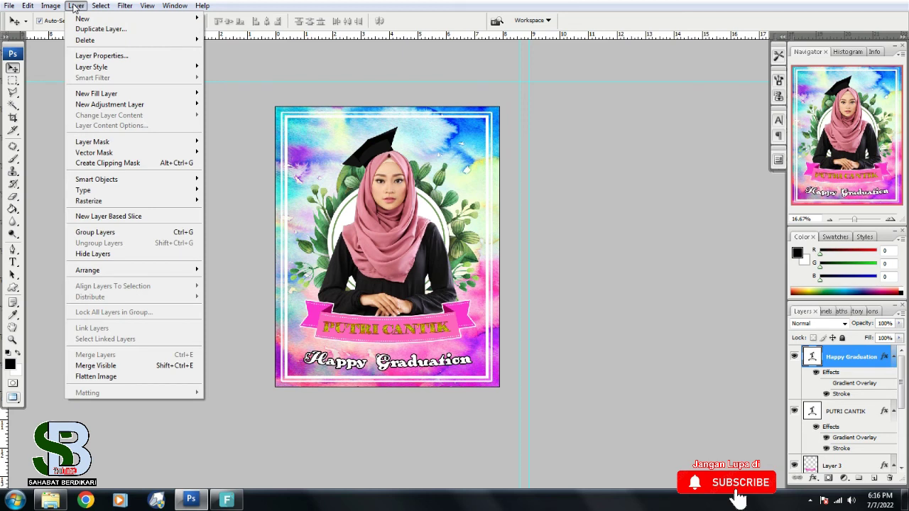
click(118, 382)
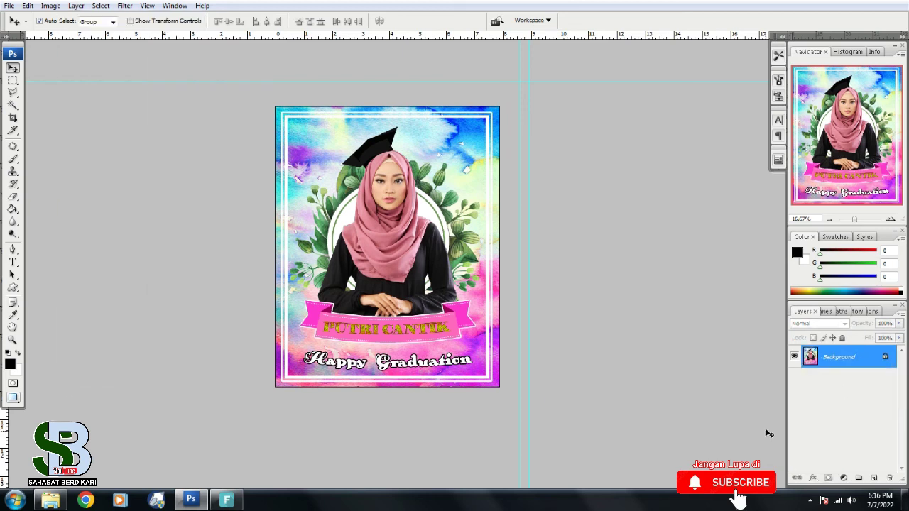
Save the flattened poster as the JPEG 'foto wisuda kekinian' in the project folder
click(9, 6)
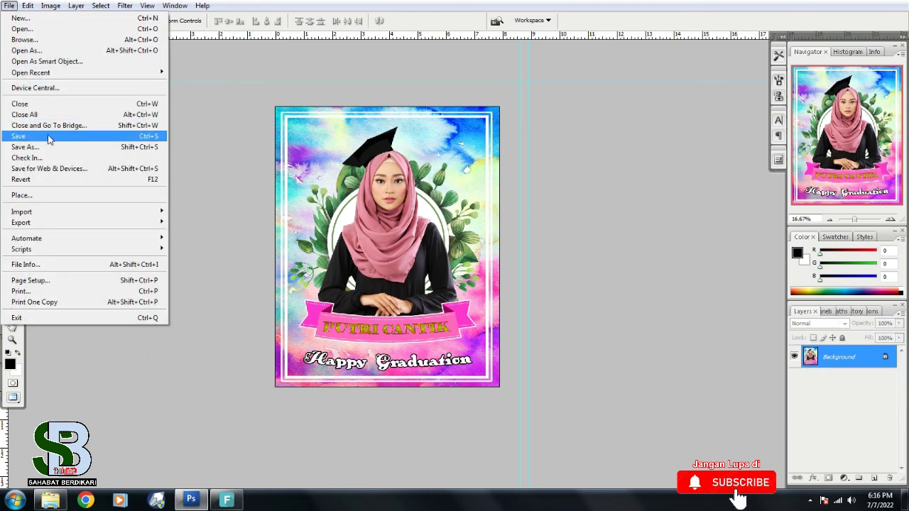
click(54, 147)
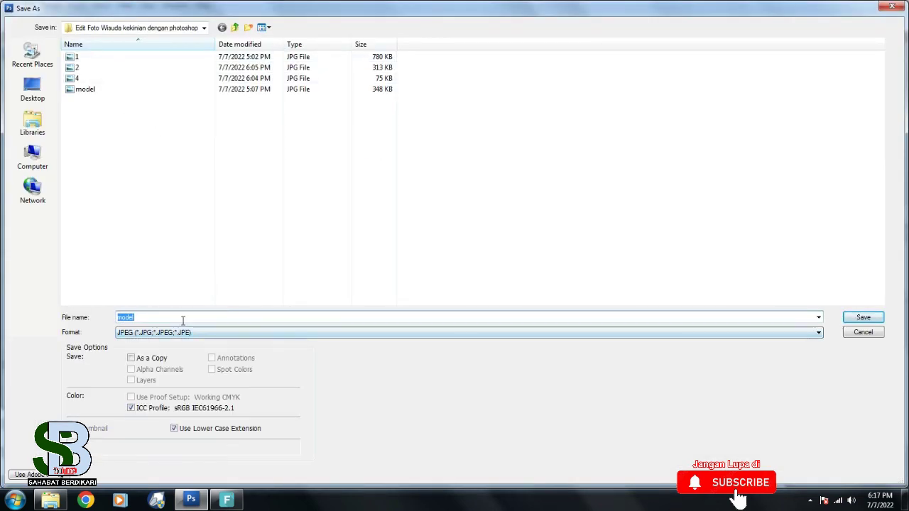
text(foto wisuda kekin)
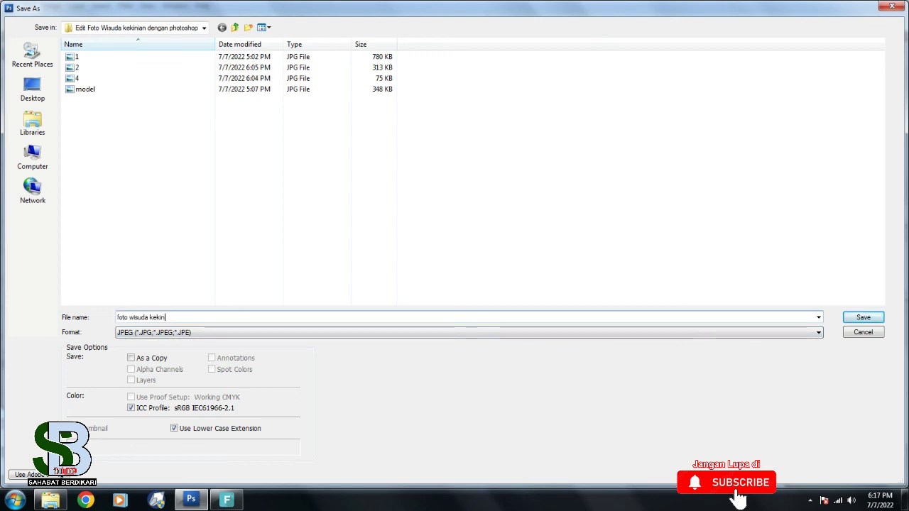
key(ctrl+a)
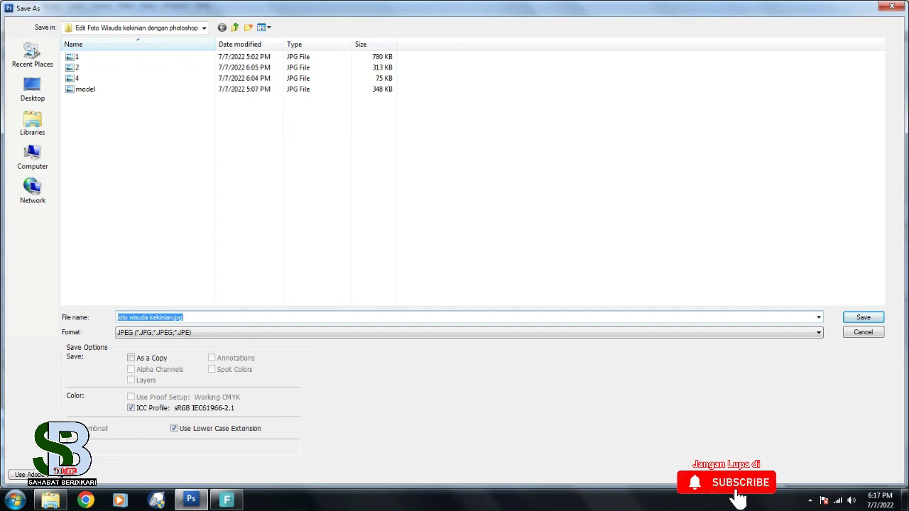
key(Return)
key(Return)
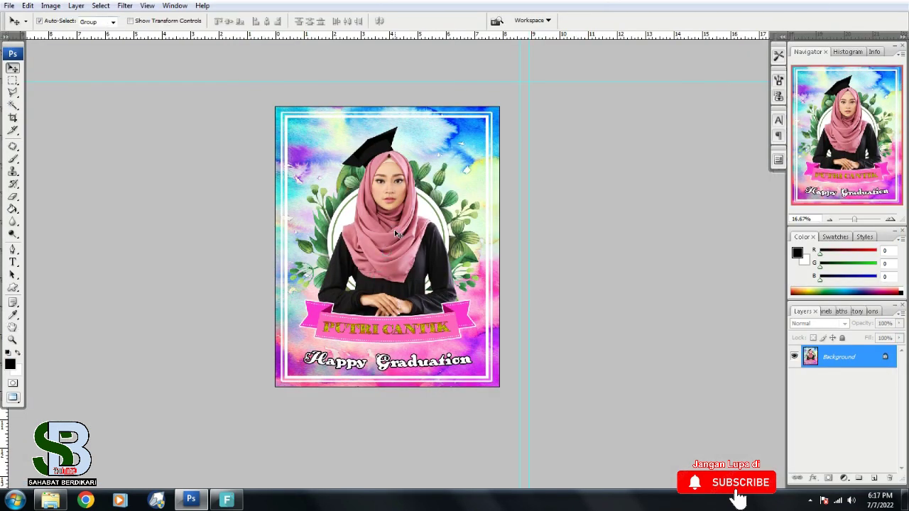
Minimise Photoshop, refresh the project folder, and open the model photo
key(f)
click(856, 6)
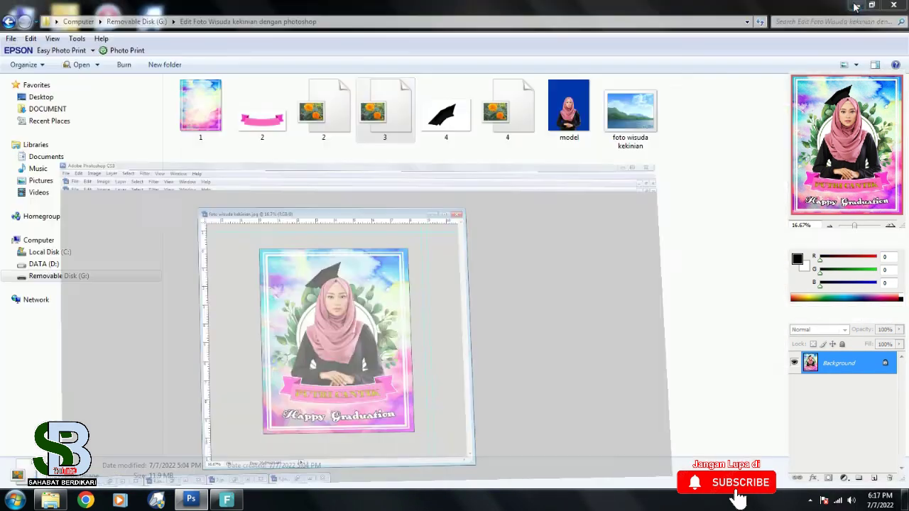
right_click(549, 208)
click(609, 256)
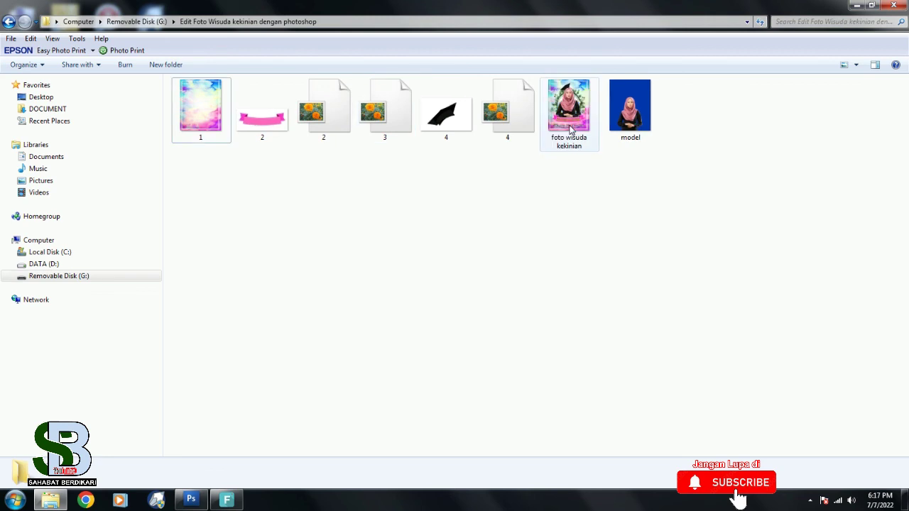
click(629, 114)
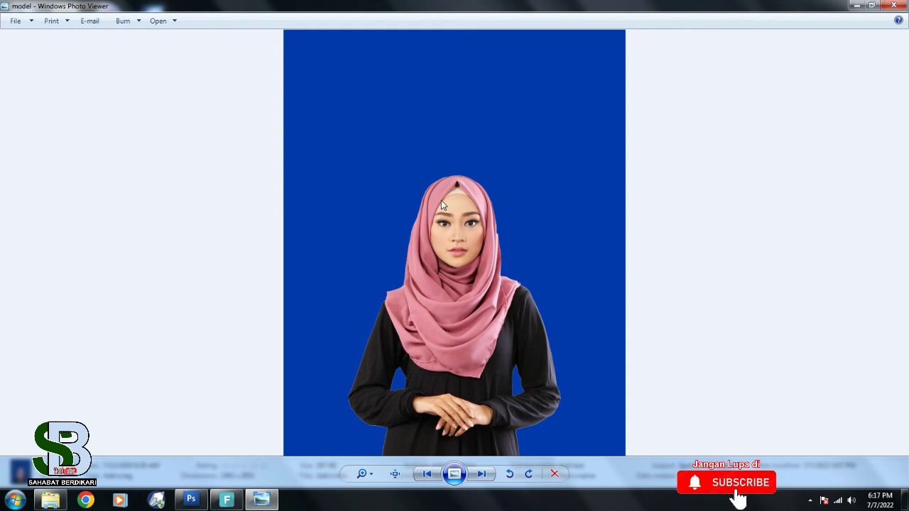
Advance from the model photo to the finished 'foto wisuda kekinian' poster
key(Right)
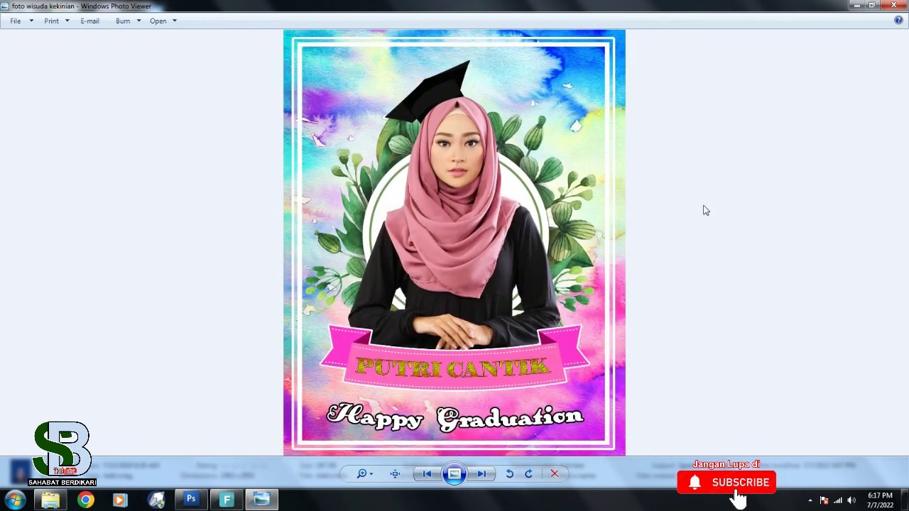